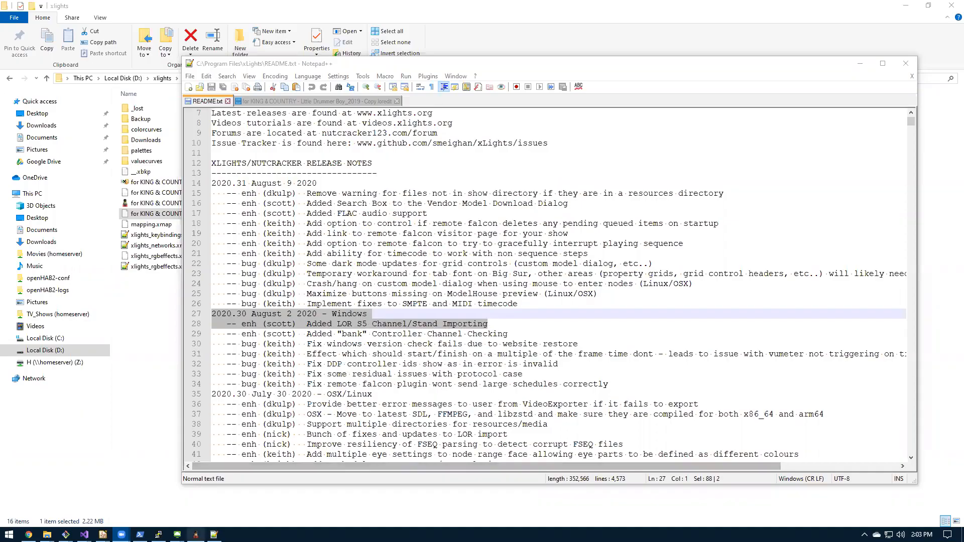
Switch to xLights and inspect the ac Tree models and their channels in the layout
{"action": "left_click", "coordinate": [196, 535]}
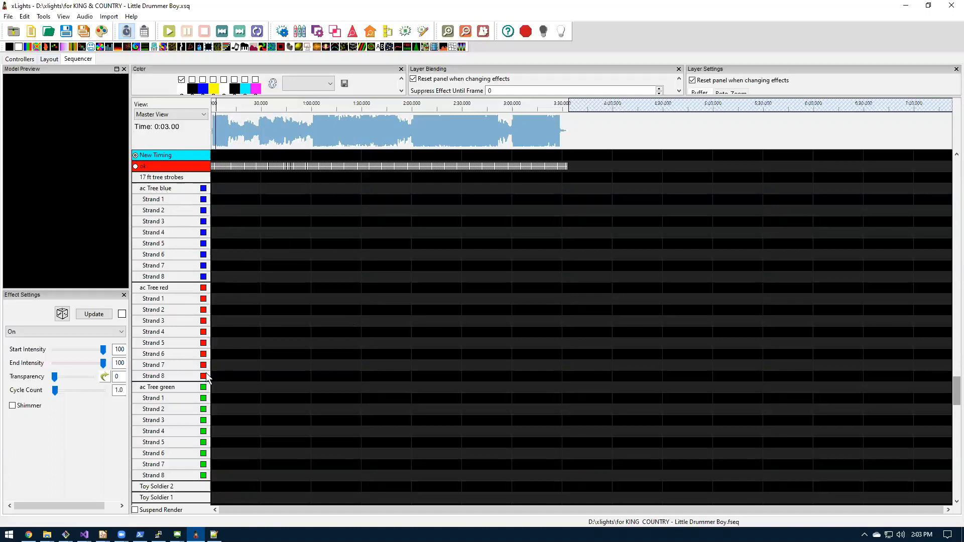
{"action": "left_click", "coordinate": [49, 59]}
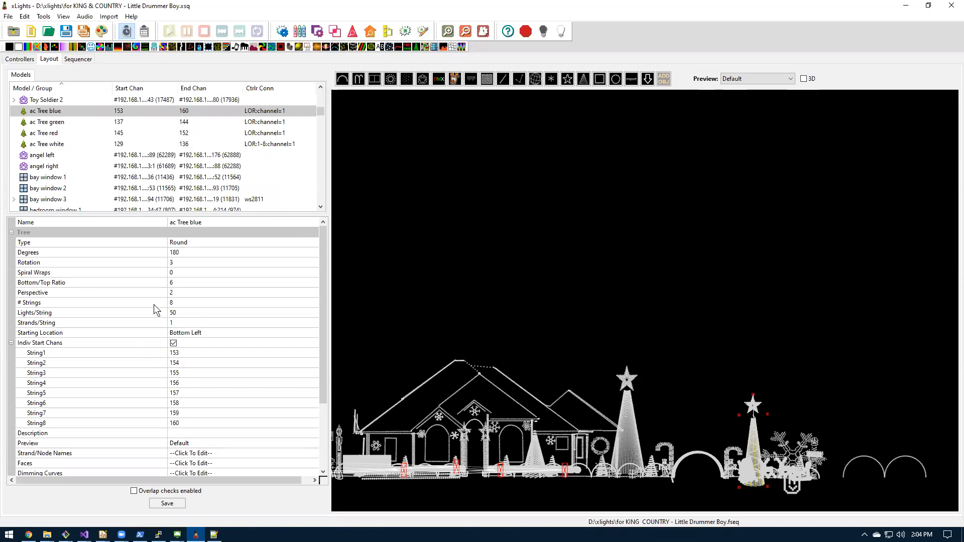
{"action": "mouse_move", "coordinate": [69, 114]}
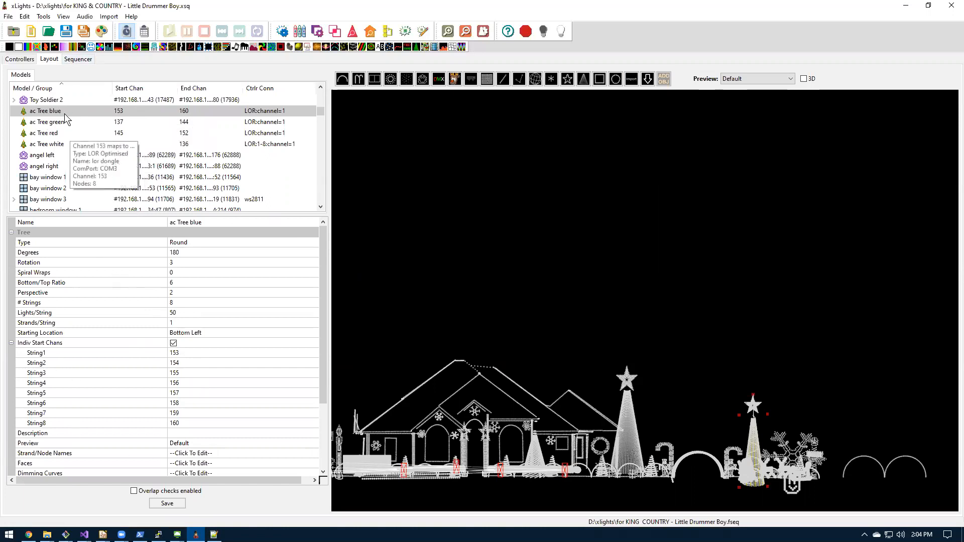
Return to the sequencer and import effects from "for KING & COUNTRY - Little Drummer Boy_2019 - Copy.loredit", acknowledging the experimental import warning
{"action": "left_click", "coordinate": [72, 59]}
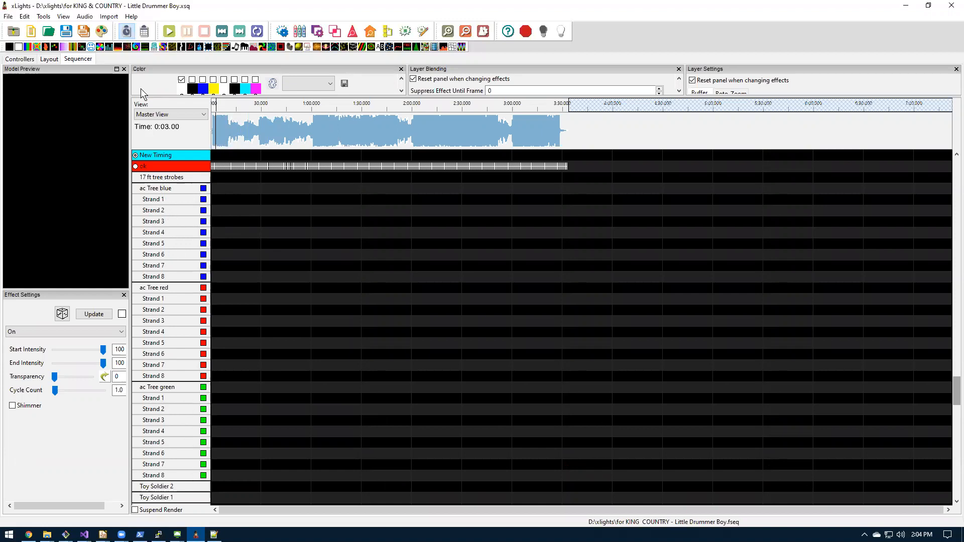
{"action": "left_click", "coordinate": [112, 19]}
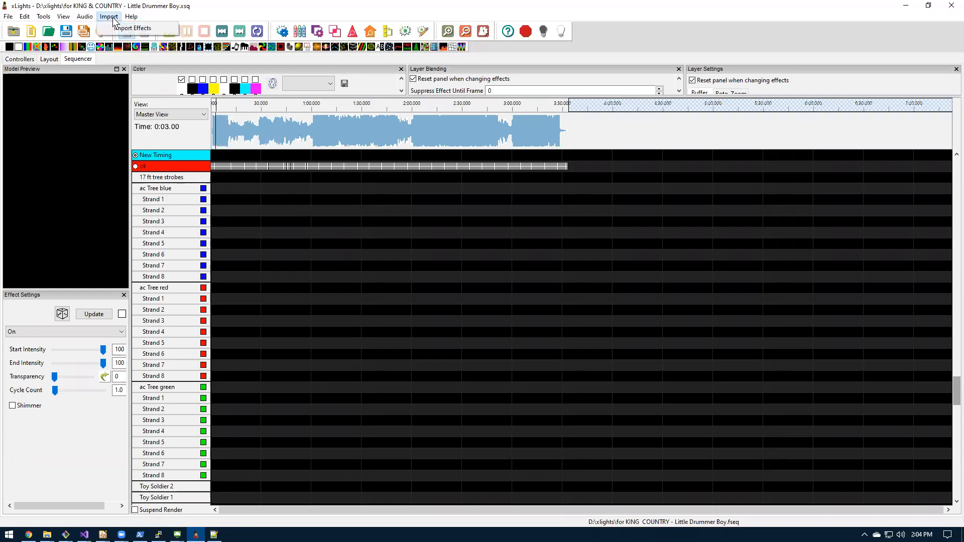
{"action": "left_click", "coordinate": [123, 28]}
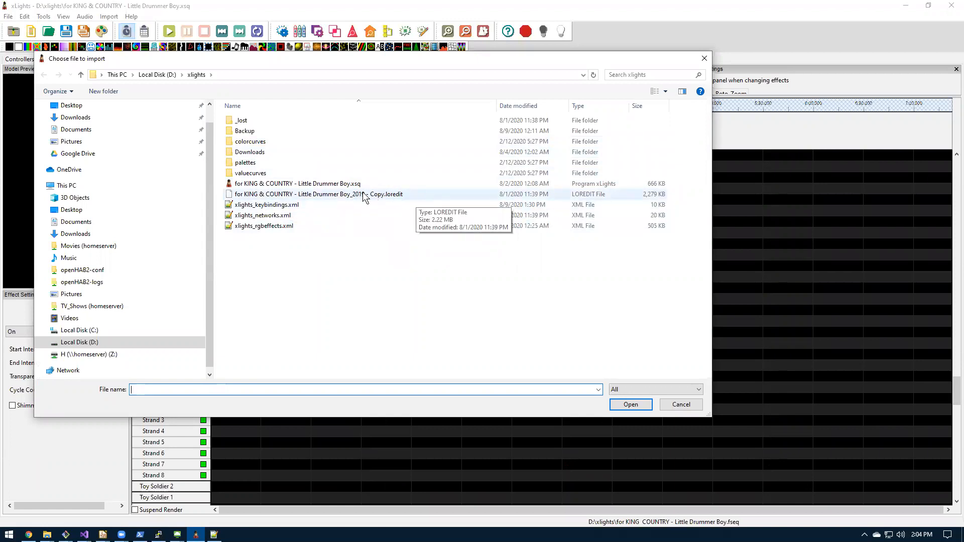
{"action": "left_click", "coordinate": [380, 198]}
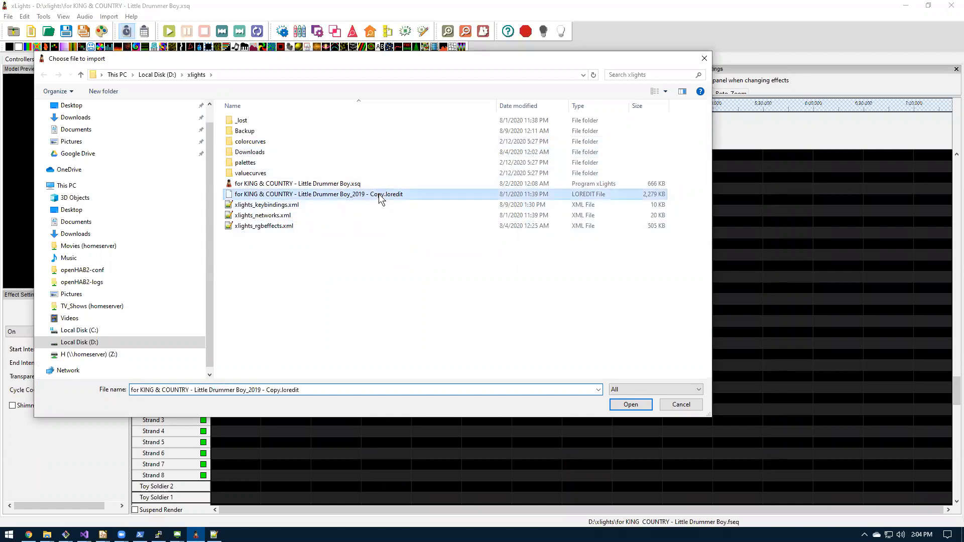
{"action": "double_click", "coordinate": [379, 196]}
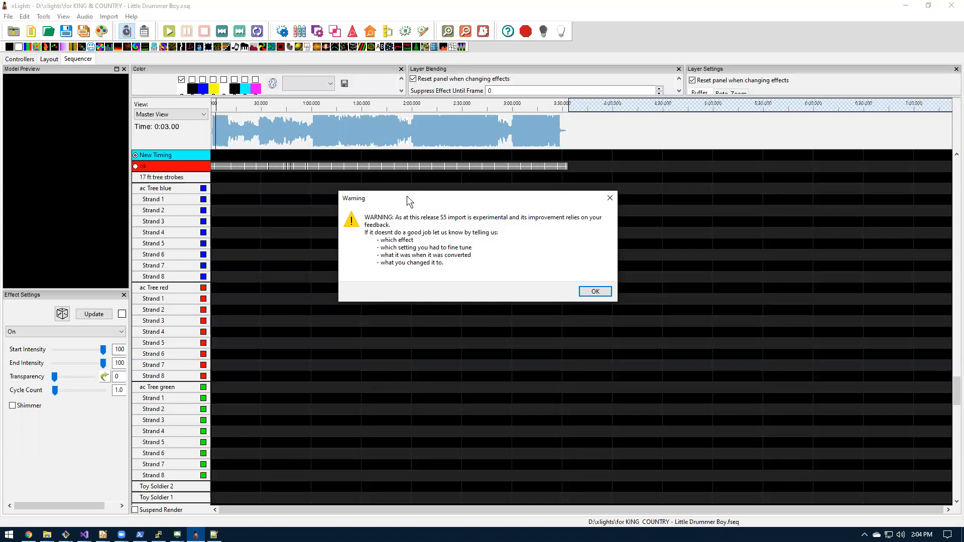
{"action": "left_click", "coordinate": [595, 292]}
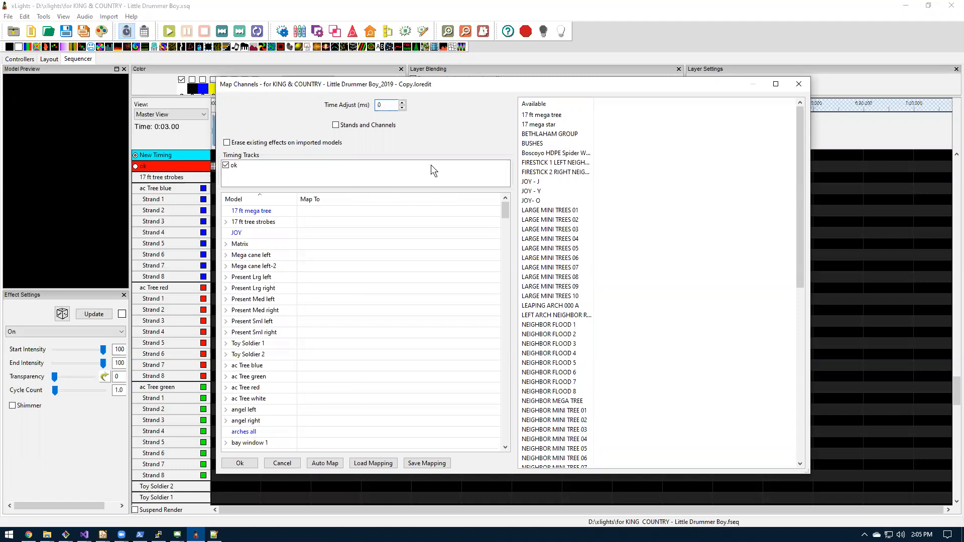
Exclude the "ok" timing track from the import
{"action": "left_click_drag", "start_coordinate": [336, 86], "coordinate": [347, 88]}
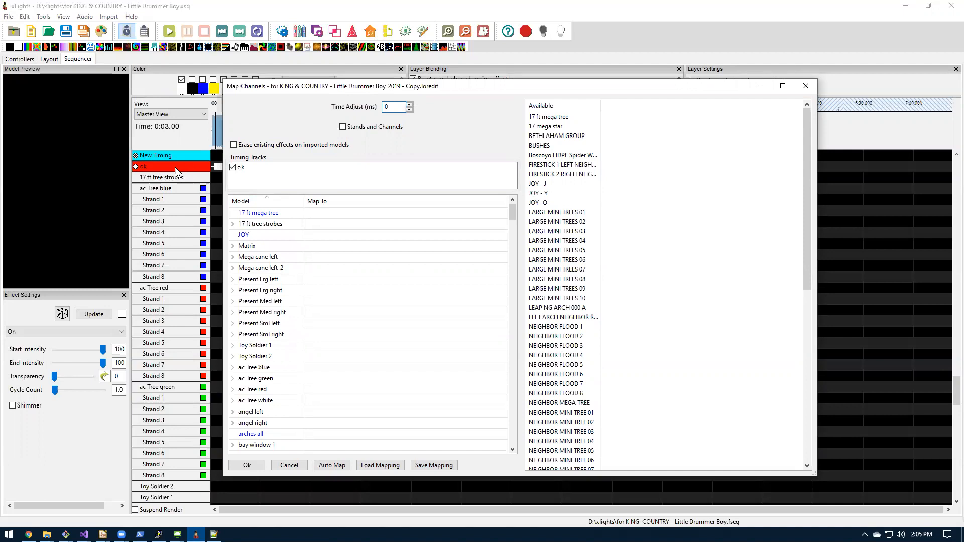
{"action": "left_click", "coordinate": [234, 168]}
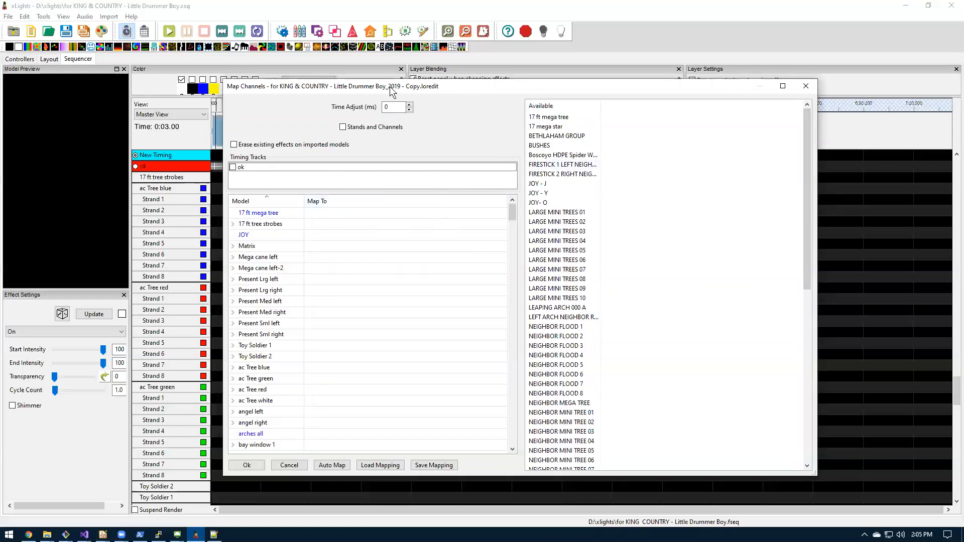
{"action": "left_click_drag", "start_coordinate": [391, 91], "coordinate": [392, 102]}
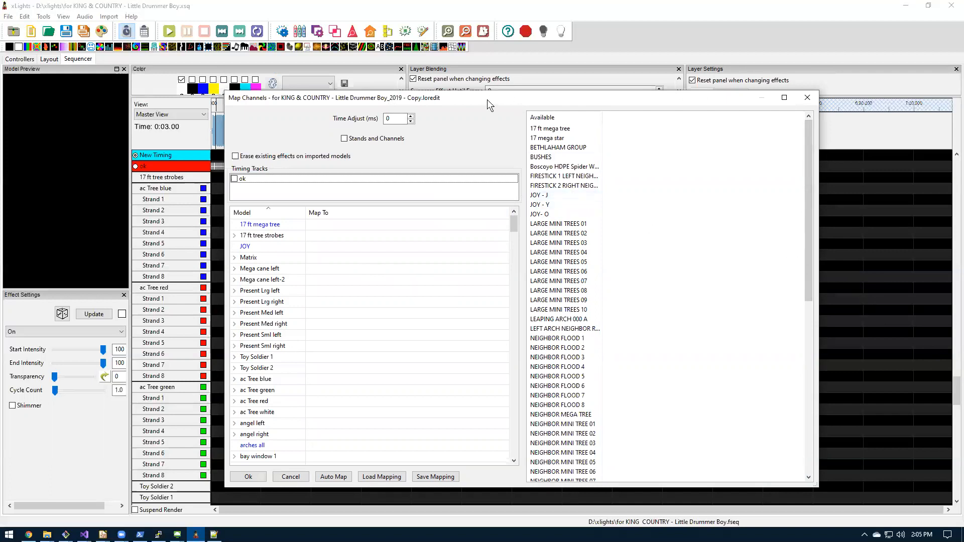
{"action": "left_click_drag", "start_coordinate": [486, 100], "coordinate": [481, 98]}
Try mapping the available 17 ft mega tree prop to the 17 ft mega tree model
{"action": "left_click", "coordinate": [559, 128]}
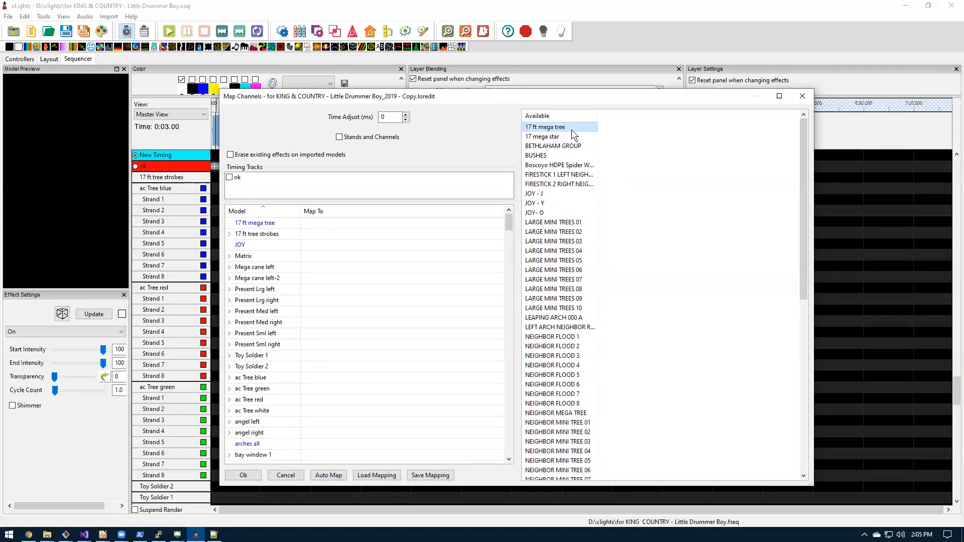
{"action": "left_click_drag", "start_coordinate": [563, 127], "coordinate": [422, 223]}
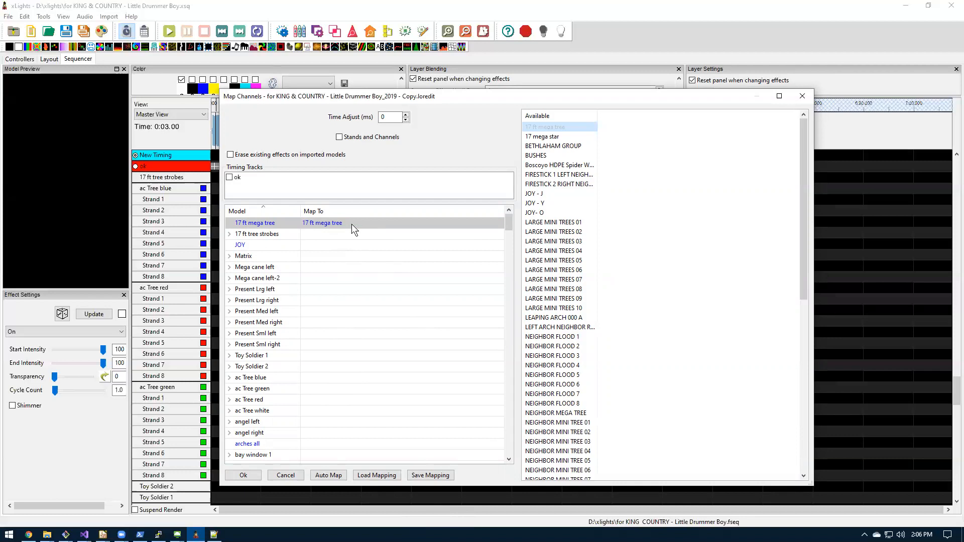
{"action": "double_click", "coordinate": [321, 222]}
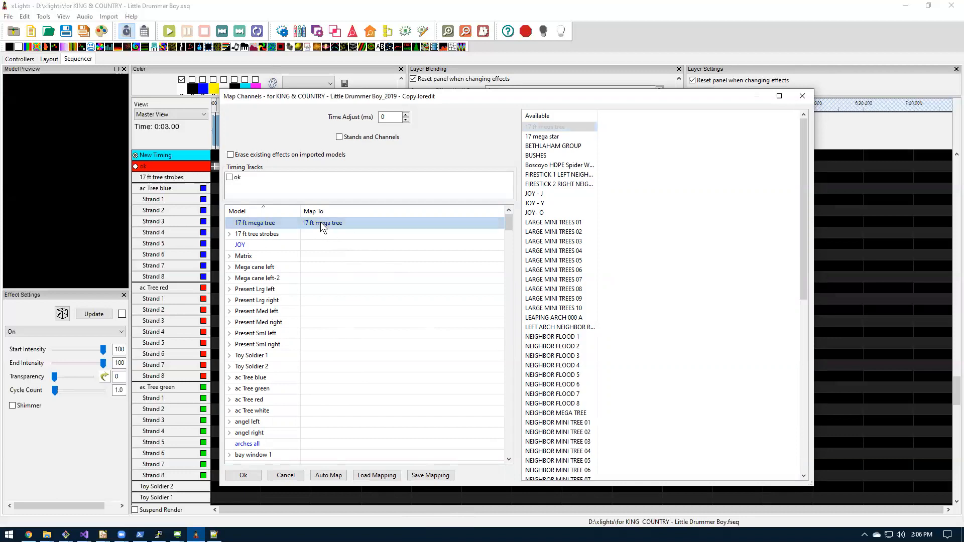
Enable Stands and Channels and widen the Available column to show the full channel names
{"action": "left_click", "coordinate": [340, 138]}
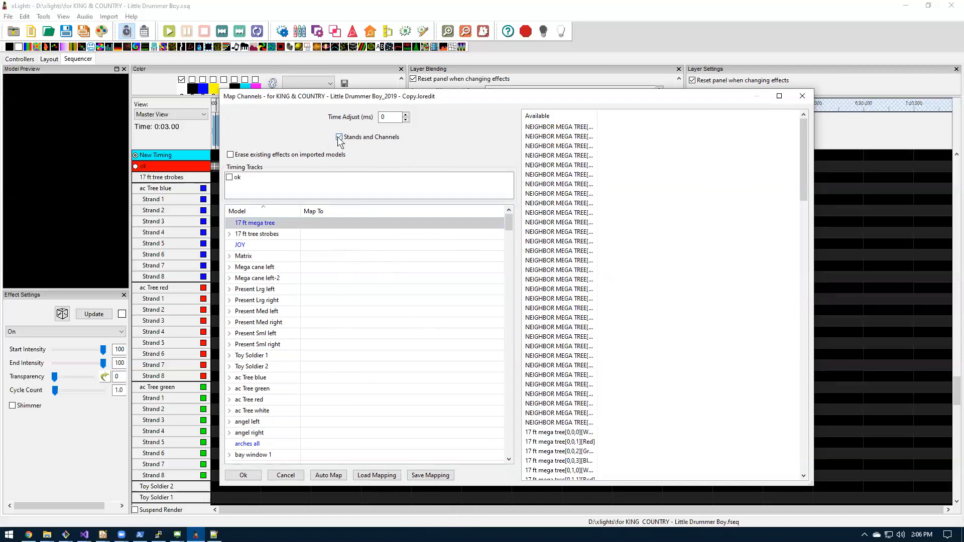
{"action": "left_click_drag", "start_coordinate": [597, 115], "coordinate": [663, 118]}
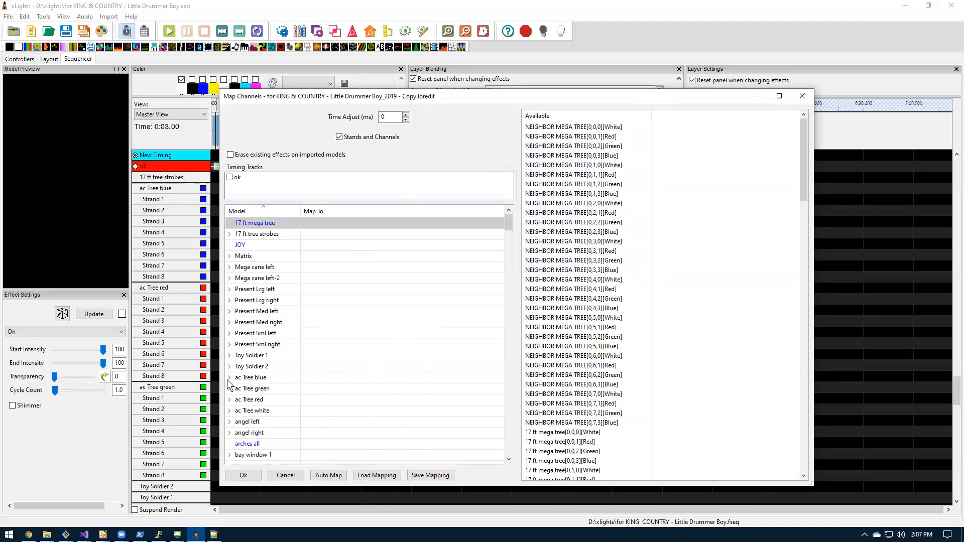
Expand the ac Tree blue, ac Tree green and ac Tree red models to show their strands
{"action": "scroll", "coordinate": [509, 219], "scroll_direction": "down", "scroll_amount": 1}
{"action": "scroll", "coordinate": [508, 211], "scroll_direction": "up", "scroll_amount": 1}
{"action": "left_click_drag", "start_coordinate": [510, 223], "coordinate": [510, 229]}
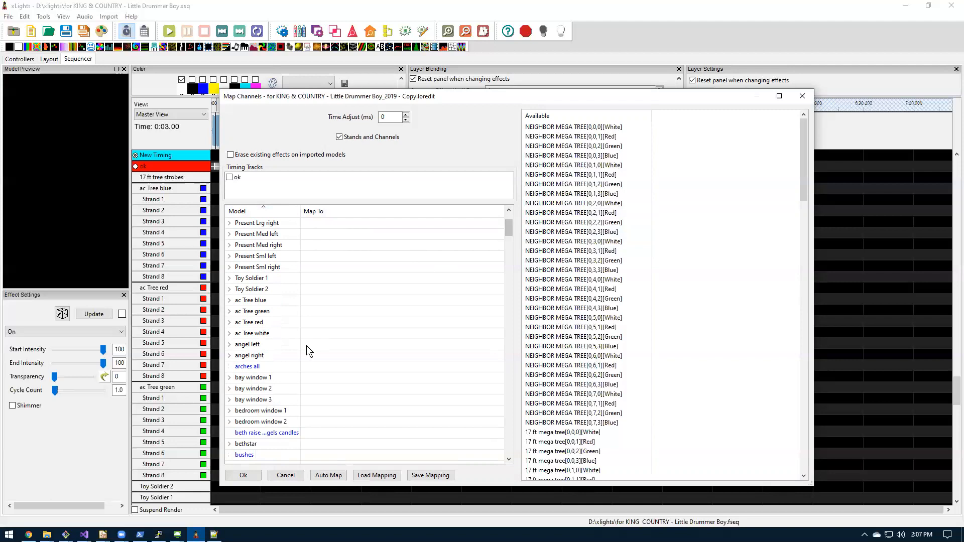
{"action": "left_click", "coordinate": [229, 300]}
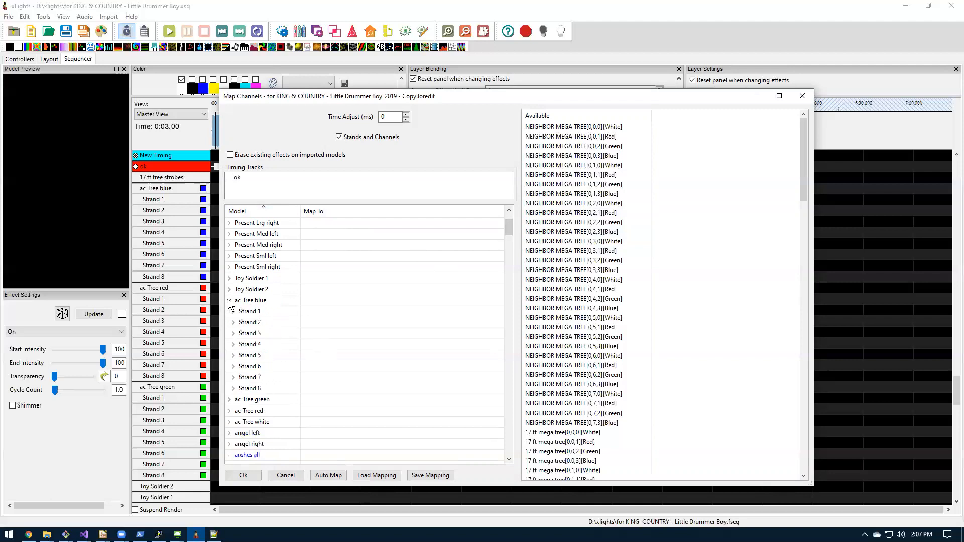
{"action": "left_click", "coordinate": [230, 401]}
{"action": "scroll", "coordinate": [234, 442], "scroll_direction": "down", "scroll_amount": 4}
{"action": "left_click", "coordinate": [229, 366]}
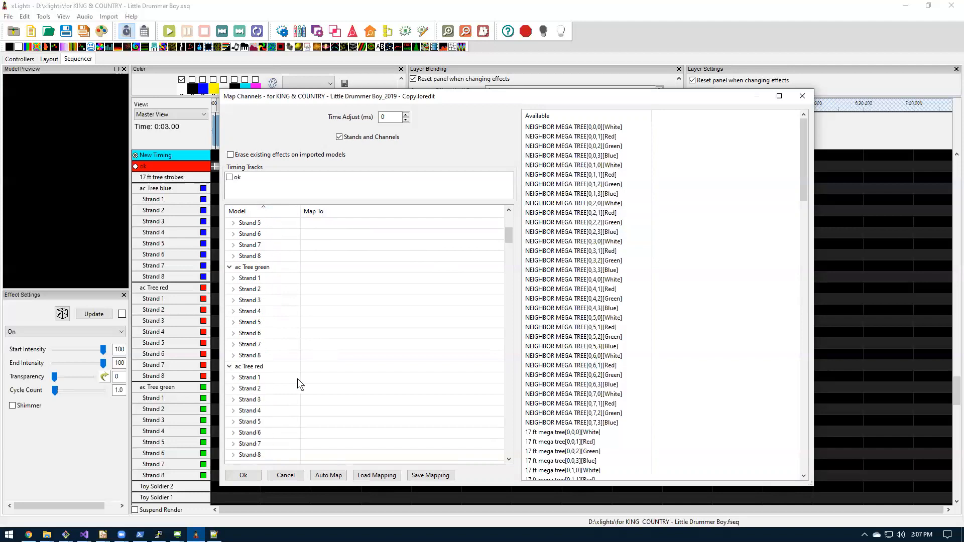
{"action": "scroll", "coordinate": [509, 235], "scroll_direction": "up", "scroll_amount": 4}
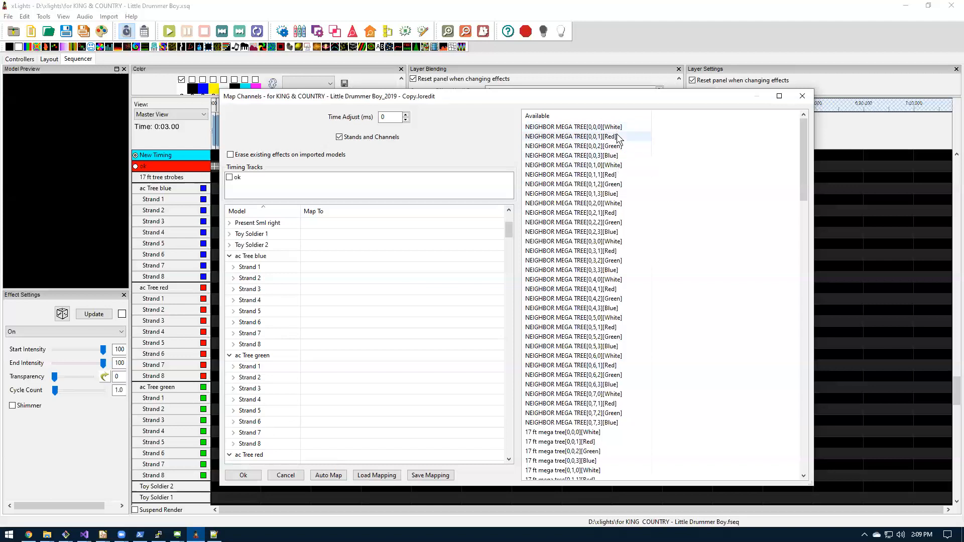
Look through the full list of available channels, from NEIGHBOR MEGA TREE to LEFT ARCH NEIGHBOR RIGHT
{"action": "scroll", "coordinate": [638, 318], "scroll_direction": "down", "scroll_amount": 6}
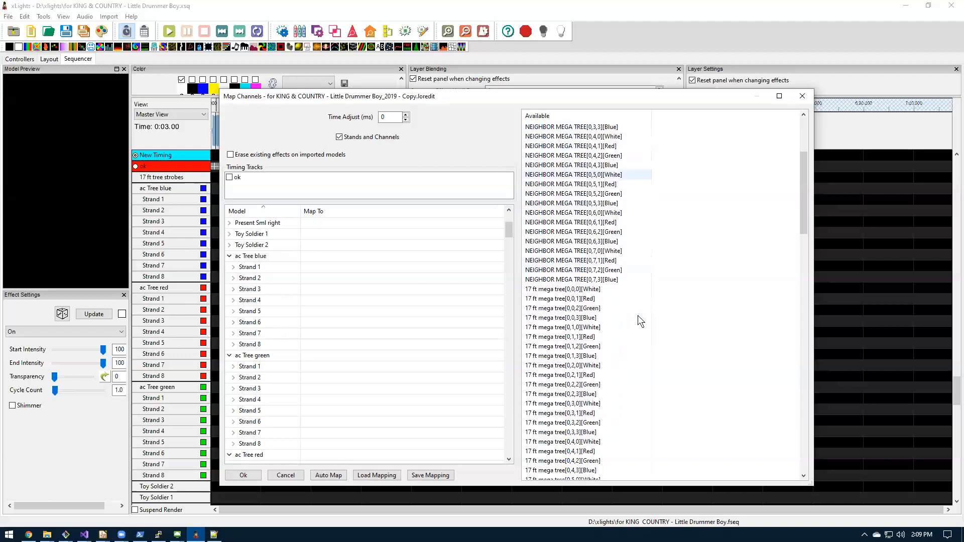
{"action": "scroll", "coordinate": [618, 371], "scroll_direction": "down", "scroll_amount": 15}
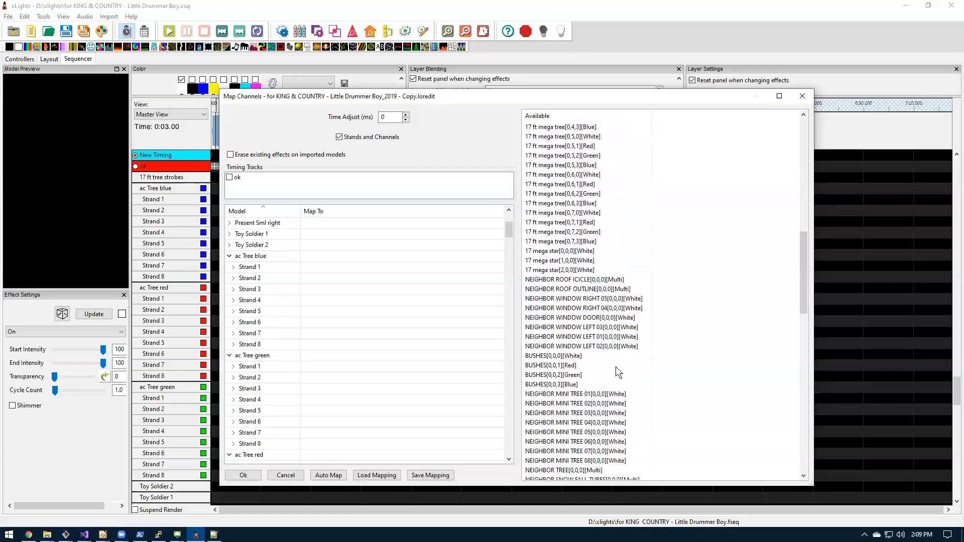
{"action": "scroll", "coordinate": [617, 368], "scroll_direction": "down", "scroll_amount": 15}
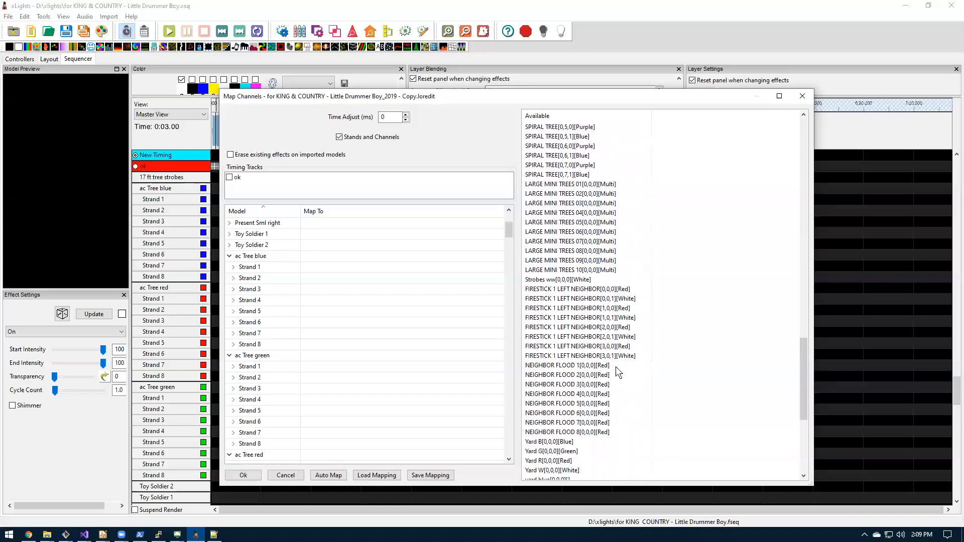
{"action": "scroll", "coordinate": [616, 368], "scroll_direction": "down", "scroll_amount": 3}
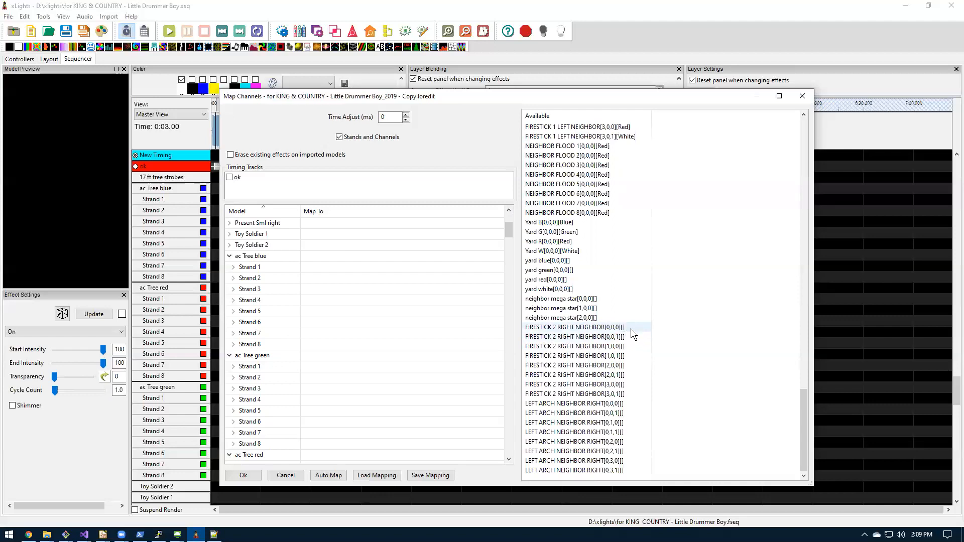
{"action": "left_click_drag", "start_coordinate": [804, 432], "coordinate": [784, 138]}
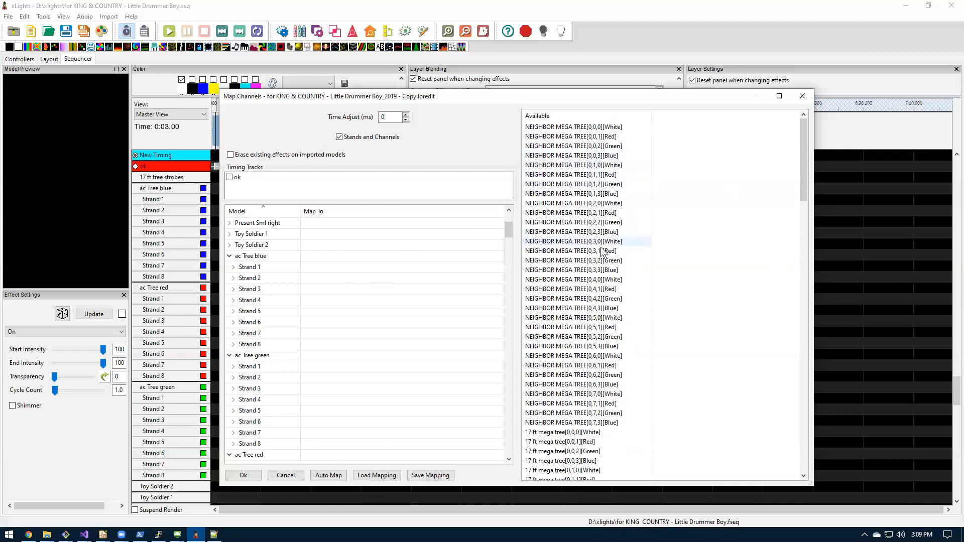
Map the NEIGHBOR MEGA TREE Blue channels, [0,0,3] through [0,7,3], in order to Strands 1 to 8 of ac Tree blue
{"action": "left_click", "coordinate": [595, 157]}
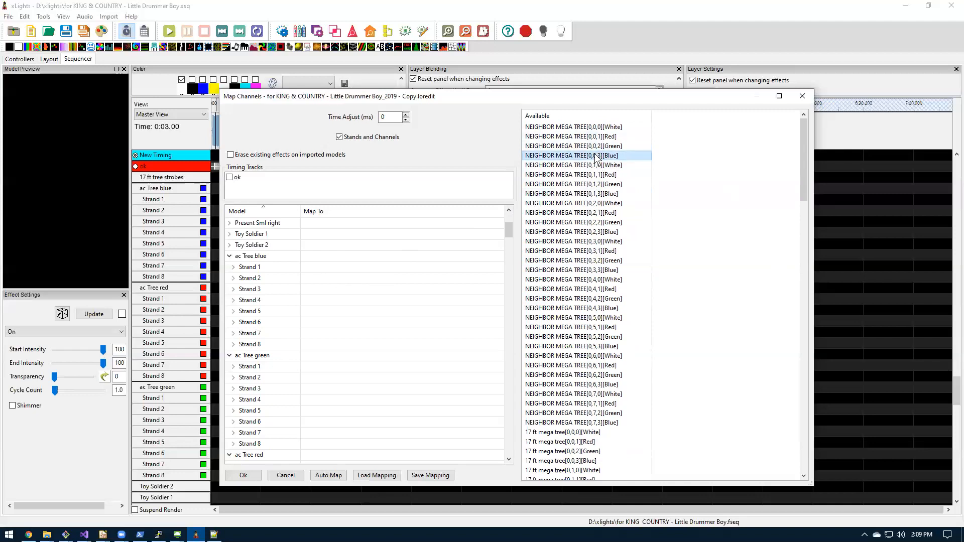
{"action": "left_click", "coordinate": [408, 266]}
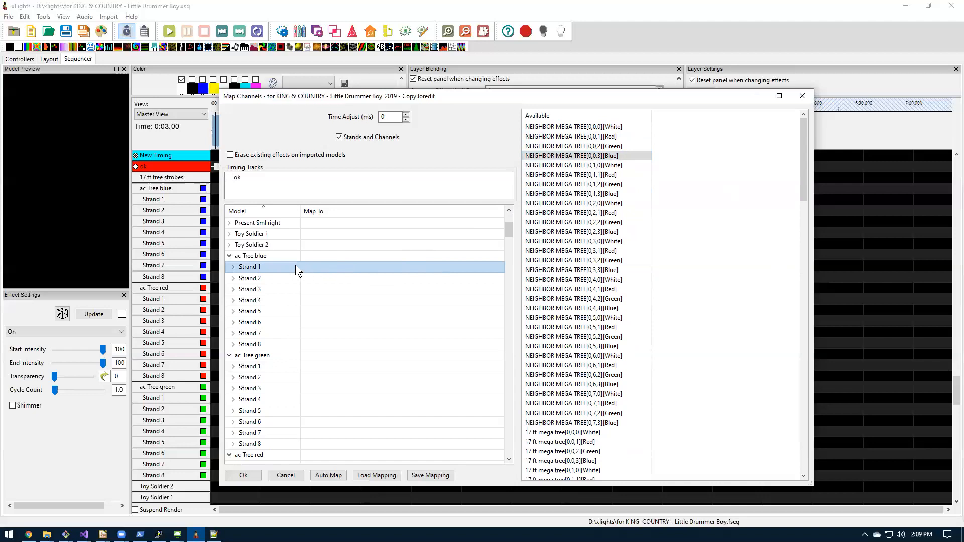
{"action": "double_click", "coordinate": [614, 155]}
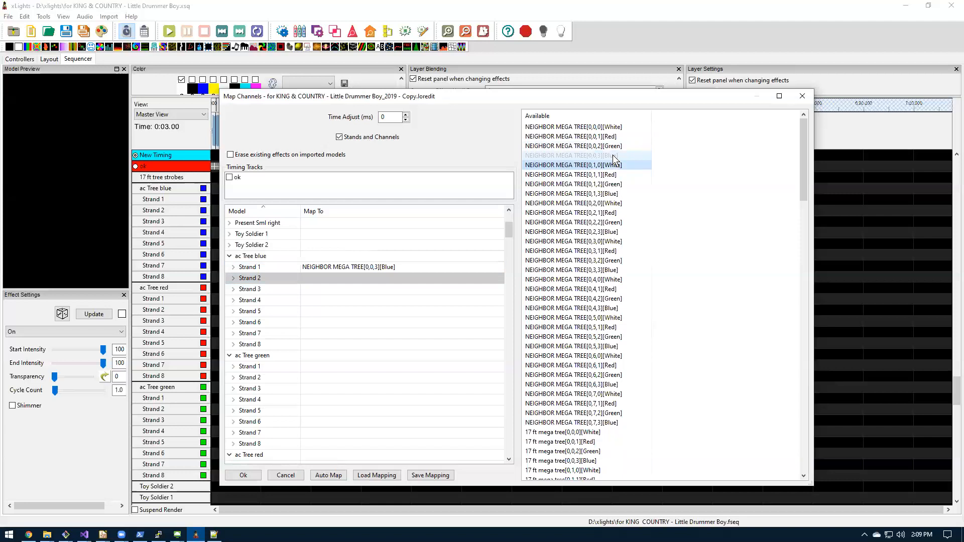
{"action": "double_click", "coordinate": [600, 193]}
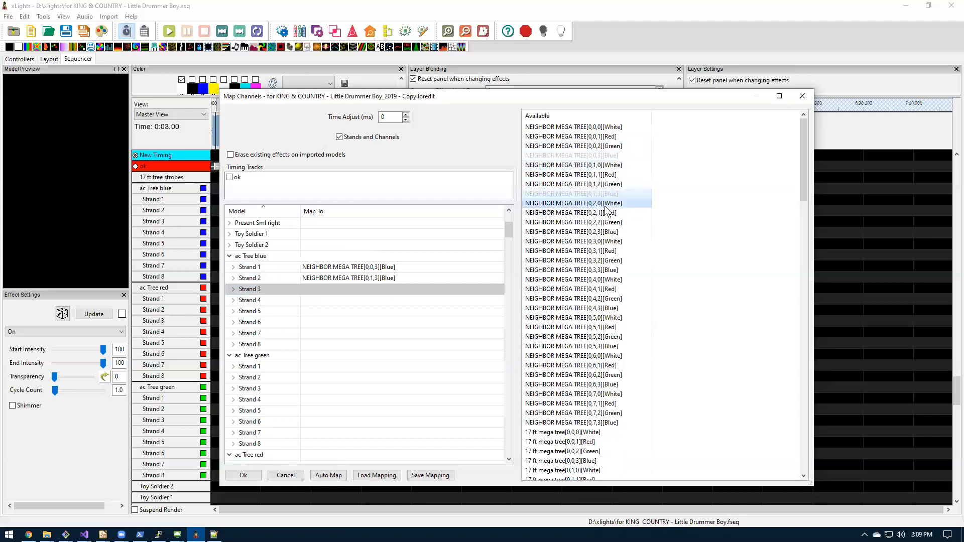
{"action": "double_click", "coordinate": [621, 232]}
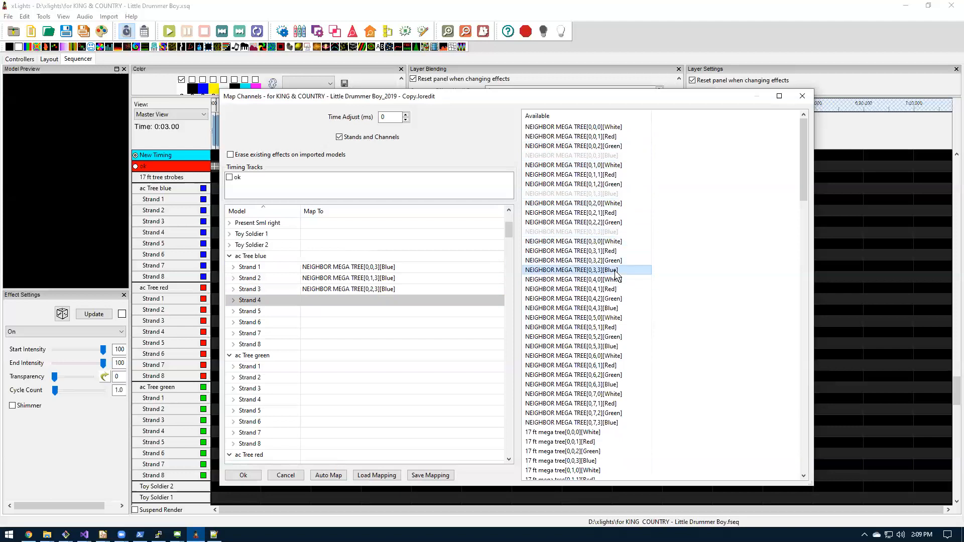
{"action": "double_click", "coordinate": [617, 270]}
{"action": "double_click", "coordinate": [618, 308]}
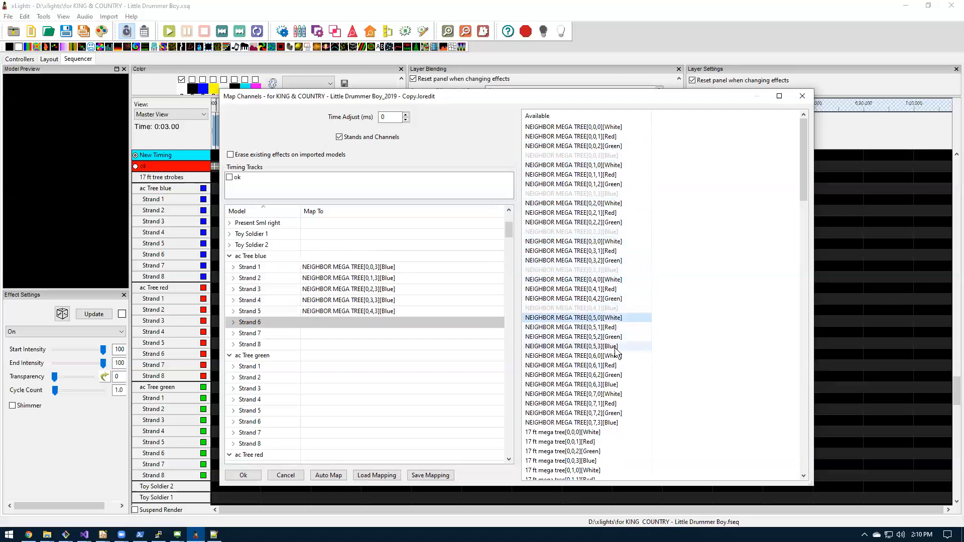
{"action": "left_click", "coordinate": [617, 346]}
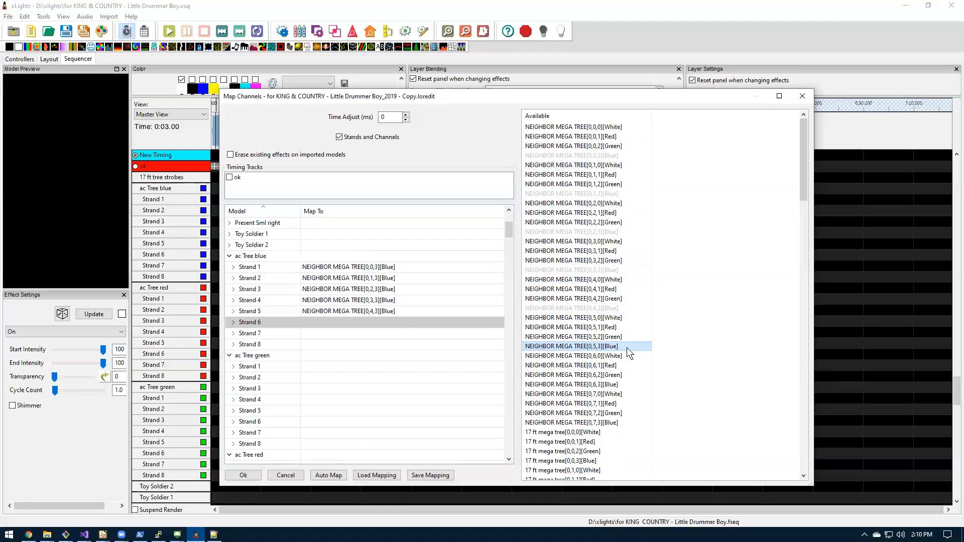
{"action": "double_click", "coordinate": [628, 346]}
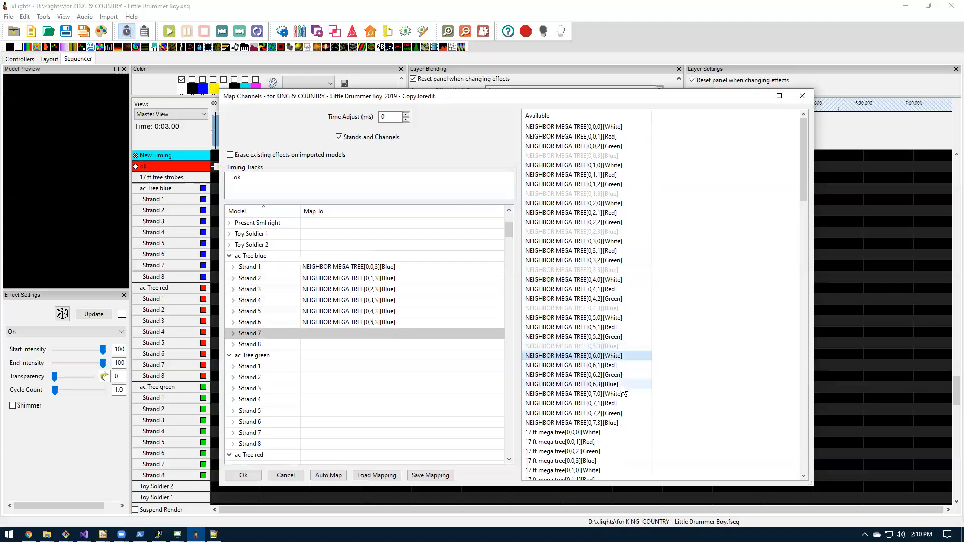
{"action": "double_click", "coordinate": [621, 384]}
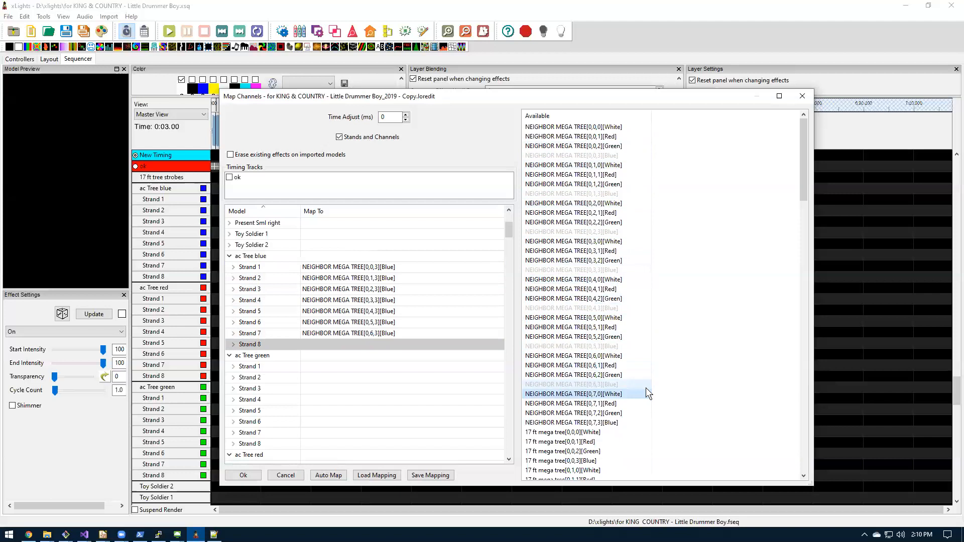
{"action": "double_click", "coordinate": [621, 423]}
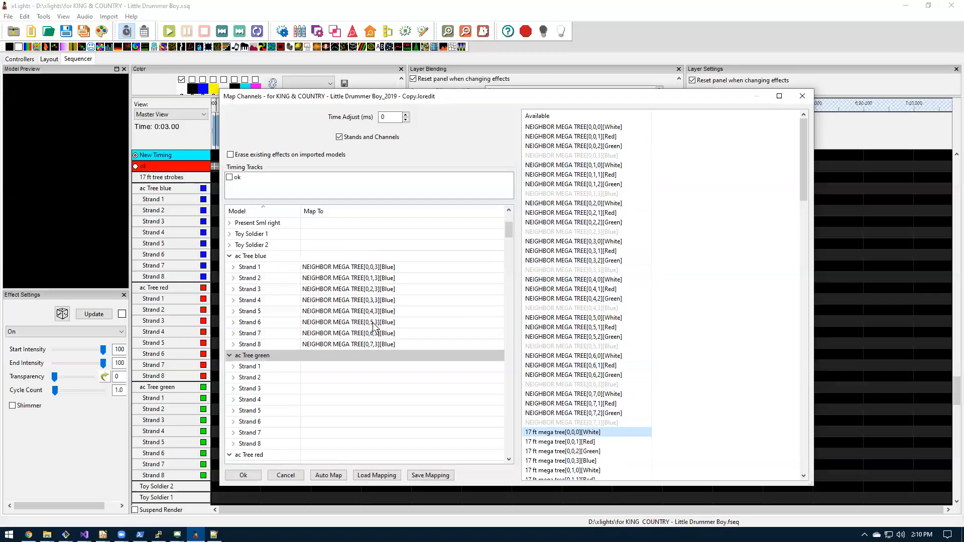
{"action": "left_click", "coordinate": [377, 346]}
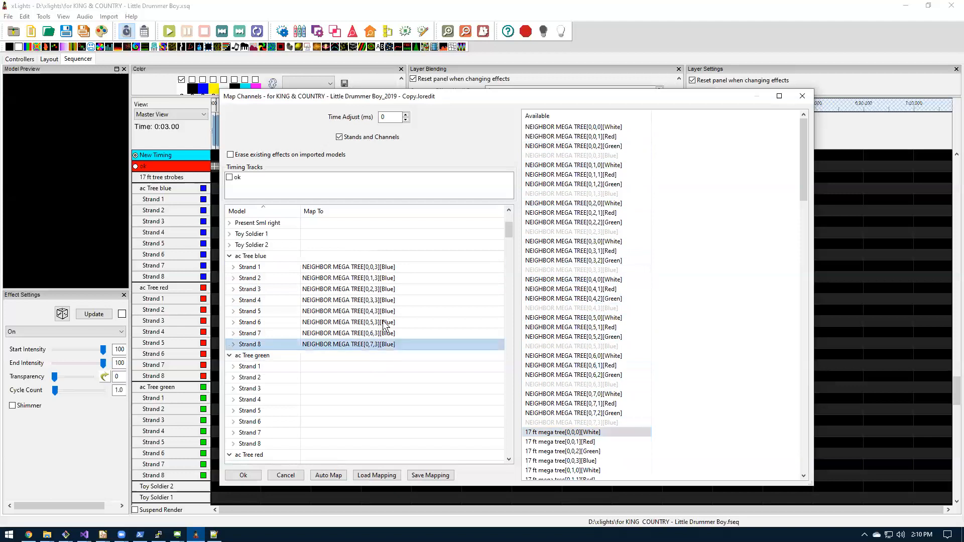
Map the NEIGHBOR MEGA TREE Green channels, [0,0,2] through [0,7,2], in order to Strands 1 to 8 of ac Tree green
{"action": "left_click", "coordinate": [368, 367]}
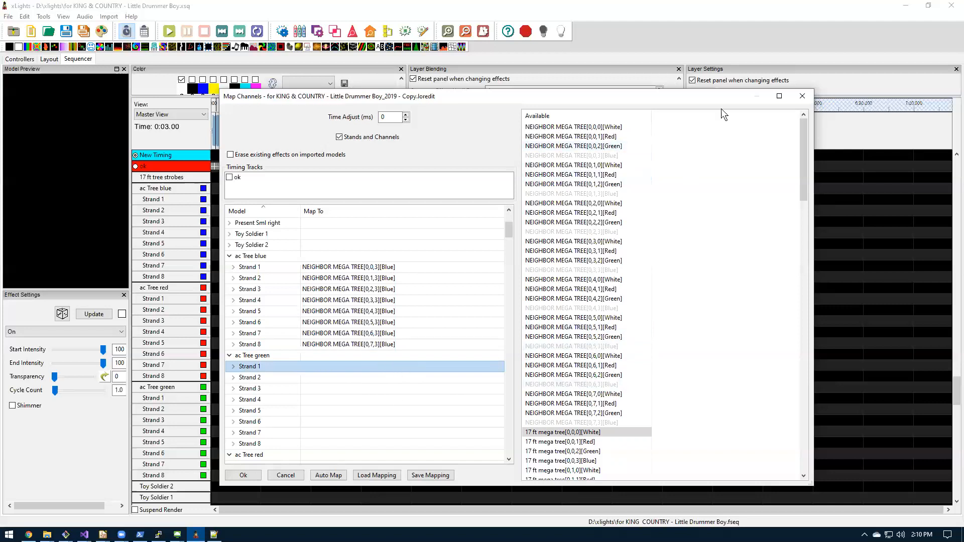
{"action": "double_click", "coordinate": [622, 145]}
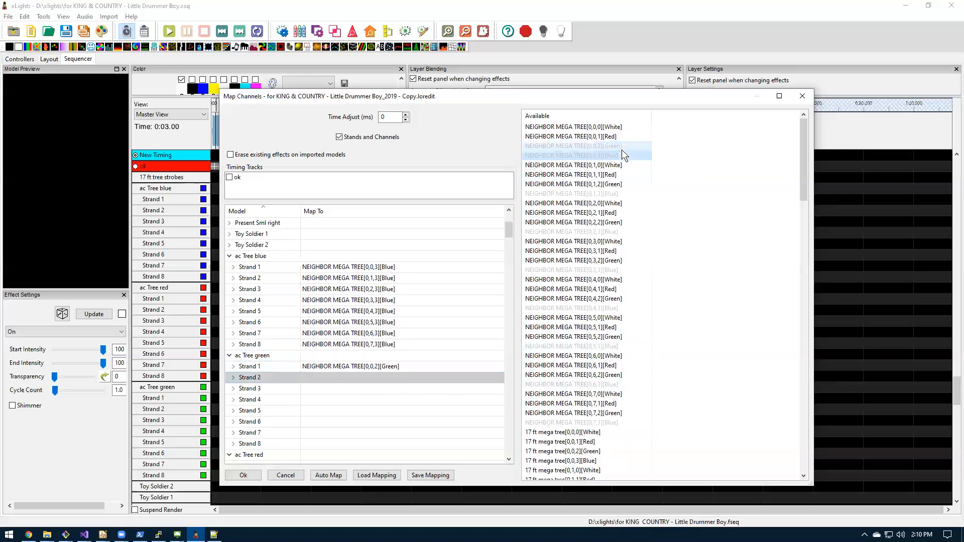
{"action": "double_click", "coordinate": [619, 186]}
{"action": "double_click", "coordinate": [626, 222]}
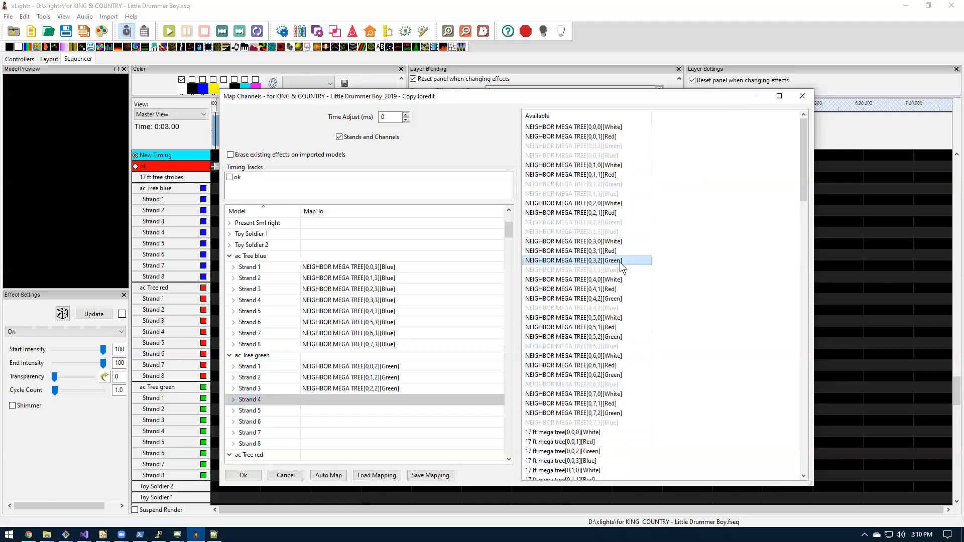
{"action": "double_click", "coordinate": [620, 261]}
{"action": "double_click", "coordinate": [625, 298]}
{"action": "double_click", "coordinate": [620, 336]}
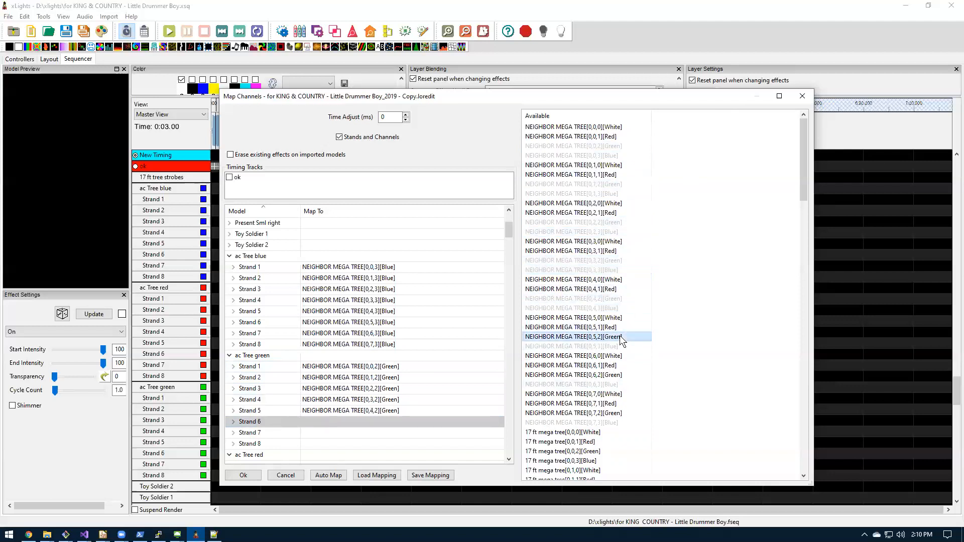
{"action": "double_click", "coordinate": [623, 374]}
{"action": "double_click", "coordinate": [632, 413]}
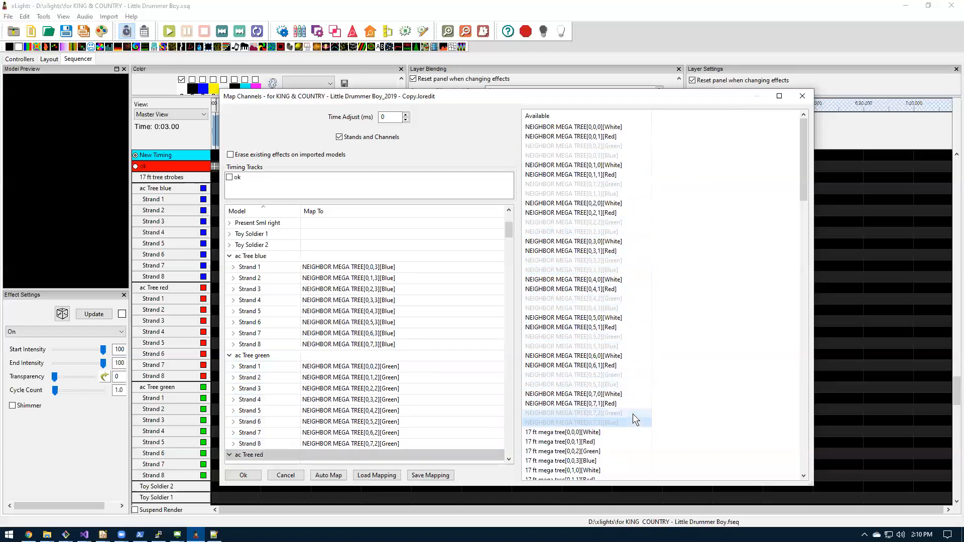
Map the NEIGHBOR MEGA TREE Red channels, [0,0,1] through [0,7,1], in order to Strands 1 to 8 of ac Tree red
{"action": "scroll", "coordinate": [488, 350], "scroll_direction": "down", "scroll_amount": 2}
{"action": "scroll", "coordinate": [488, 351], "scroll_direction": "down", "scroll_amount": 3}
{"action": "left_click", "coordinate": [378, 300]}
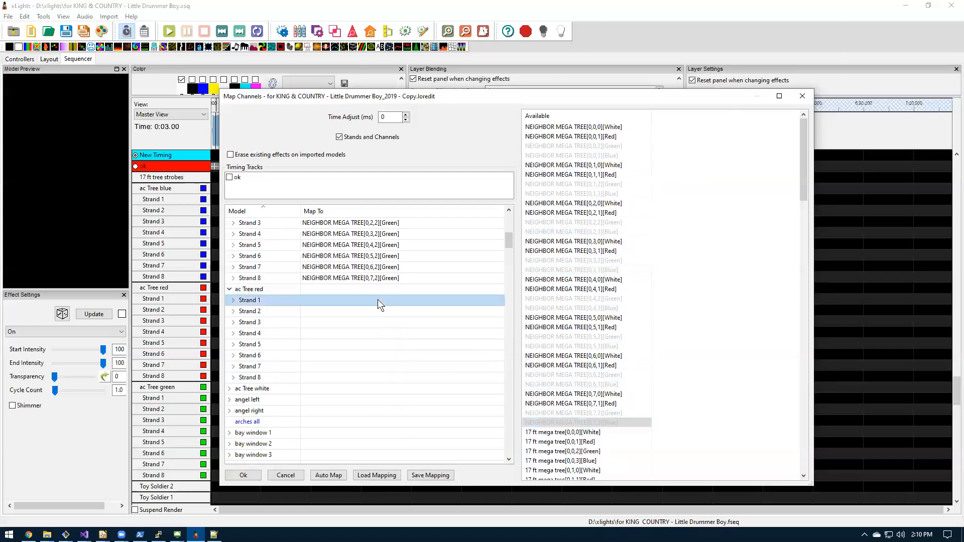
{"action": "double_click", "coordinate": [604, 137]}
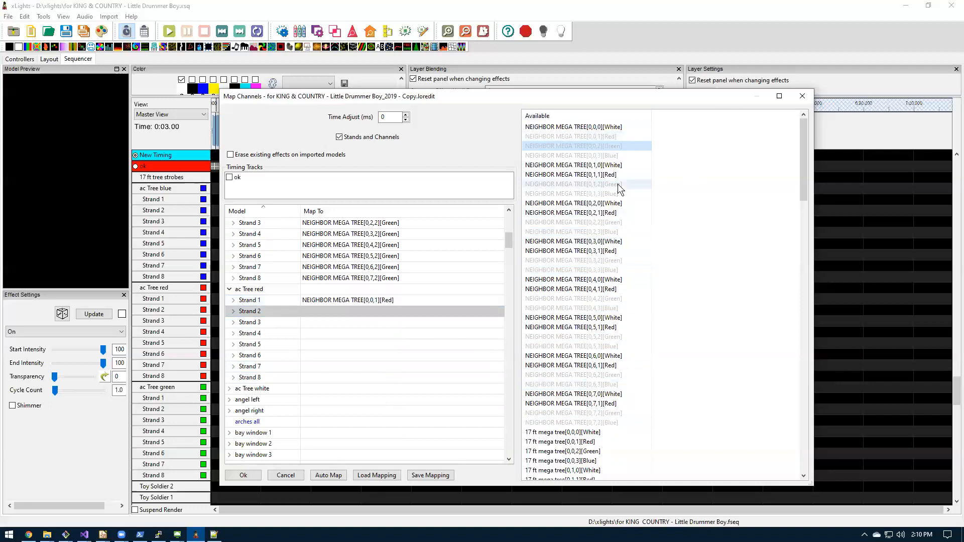
{"action": "double_click", "coordinate": [609, 175]}
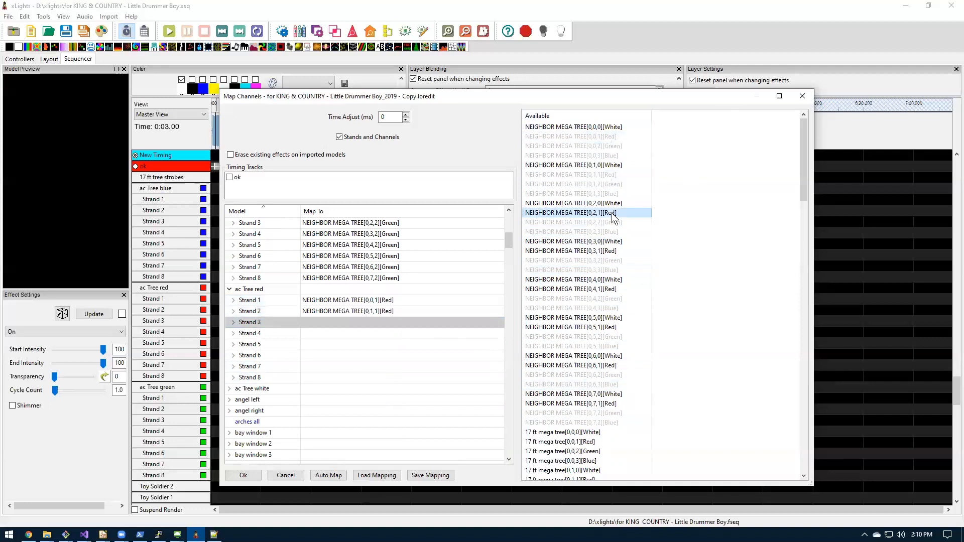
{"action": "double_click", "coordinate": [610, 213]}
{"action": "double_click", "coordinate": [613, 251]}
{"action": "double_click", "coordinate": [617, 290]}
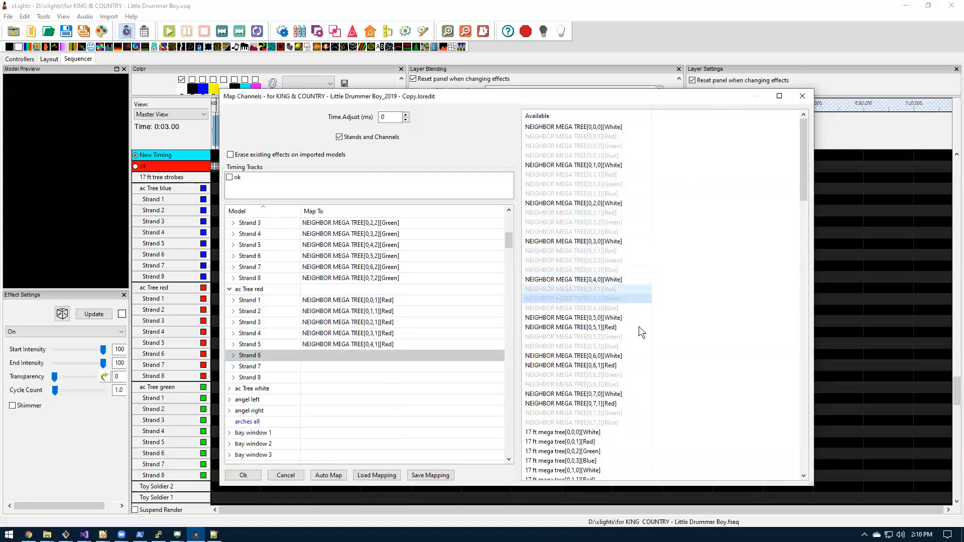
{"action": "double_click", "coordinate": [621, 328]}
{"action": "double_click", "coordinate": [617, 365]}
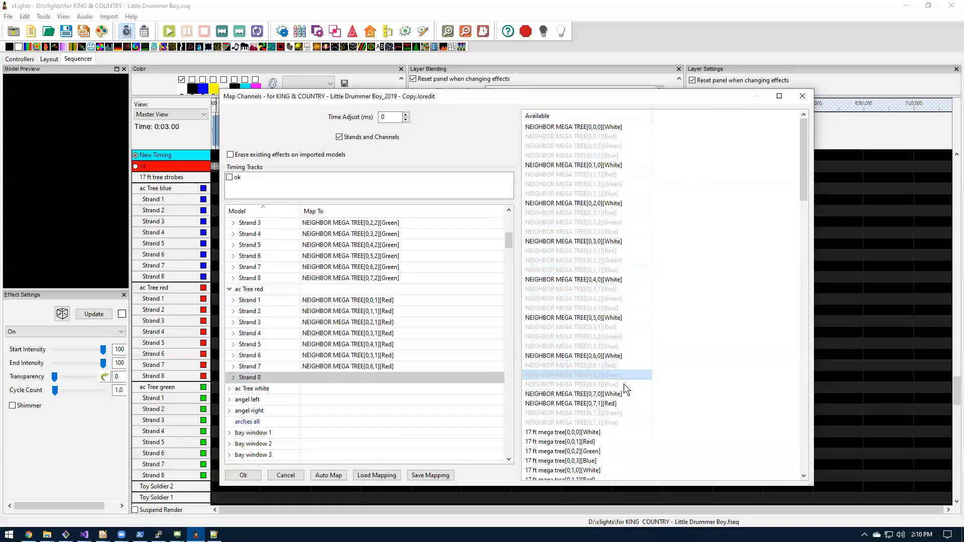
{"action": "double_click", "coordinate": [619, 404]}
Save the channel mapping as channel_mapping.xmap in the xlights folder
{"action": "left_click_drag", "start_coordinate": [509, 243], "coordinate": [510, 240]}
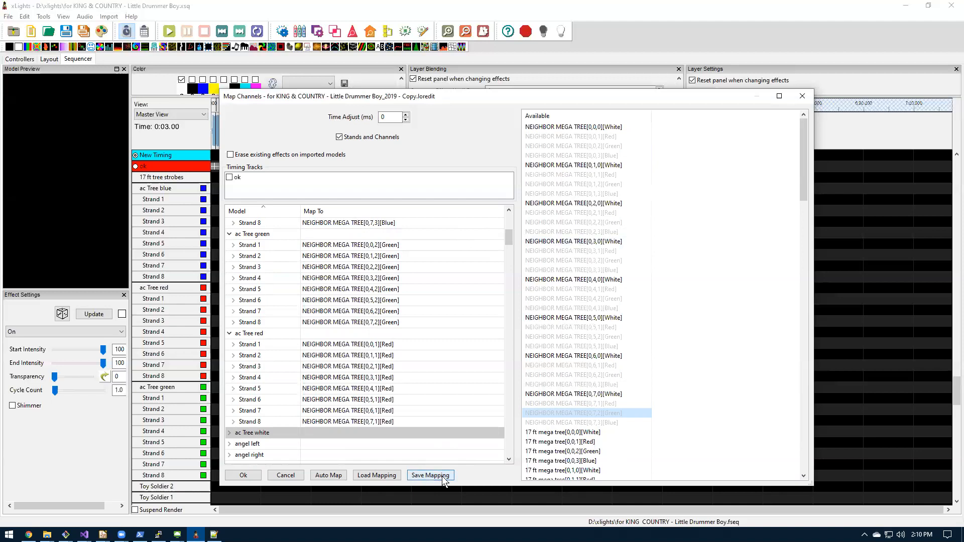
{"action": "left_click", "coordinate": [422, 475]}
{"action": "left_click", "coordinate": [289, 425]}
{"action": "type", "text": "channel"}
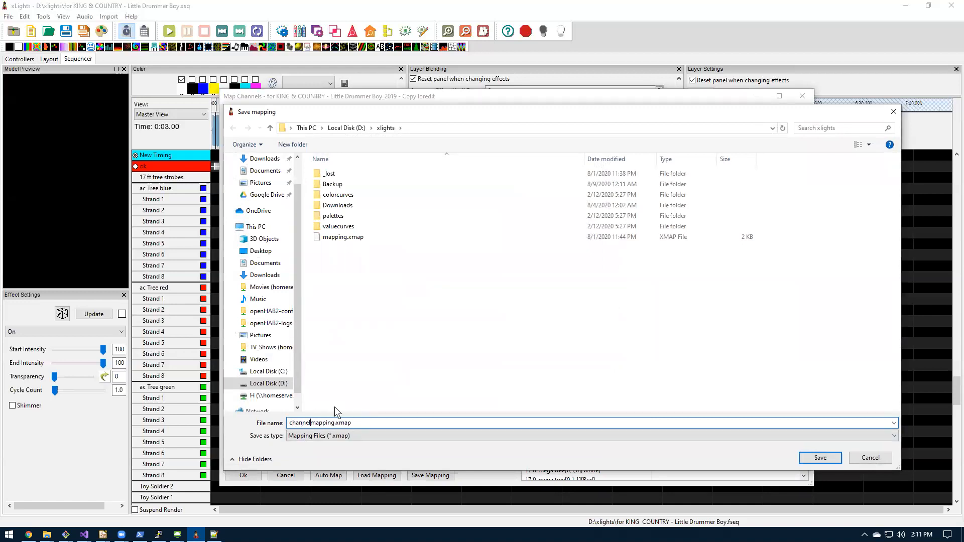
{"action": "type", "text": "_"}
{"action": "left_click", "coordinate": [821, 458]}
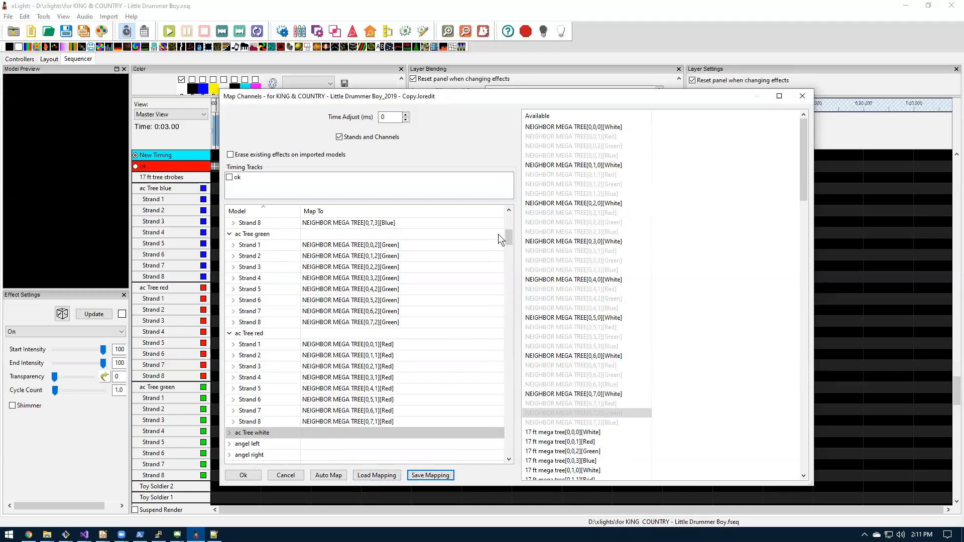
Import the effects with the finished mapping and render all models in the sequence
{"action": "left_click_drag", "start_coordinate": [509, 237], "coordinate": [508, 239]}
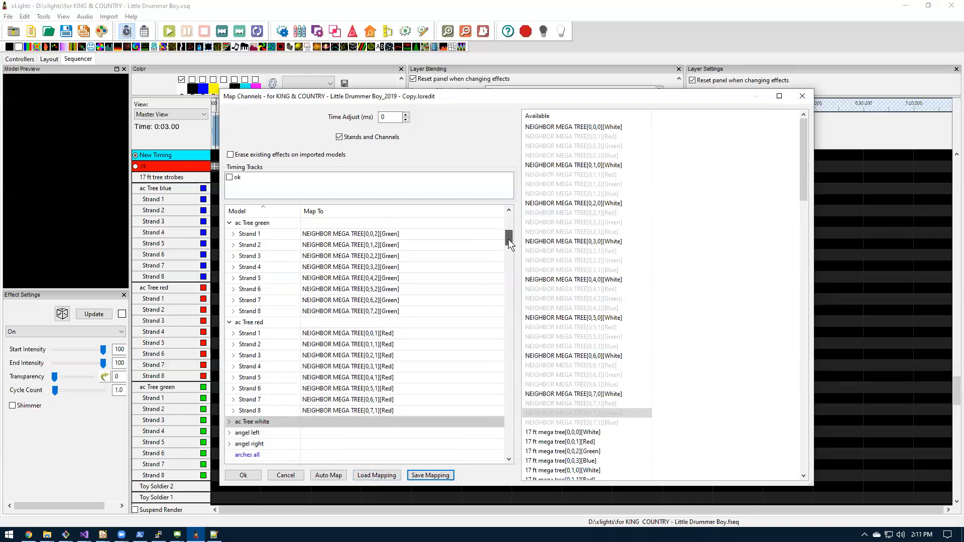
{"action": "left_click", "coordinate": [243, 475]}
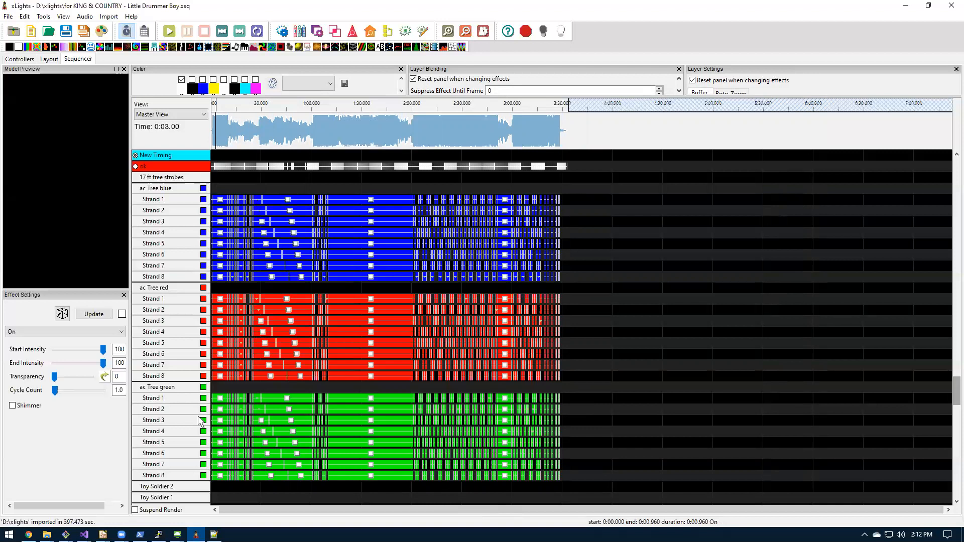
{"action": "left_click", "coordinate": [100, 32]}
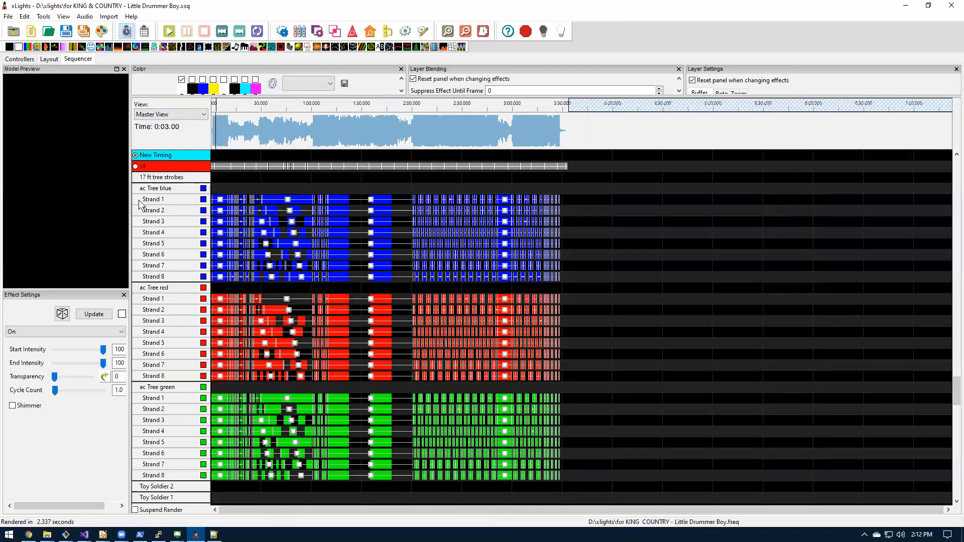
Play back the opening of the sequence and inspect the first imported effects on Strand 1 of ac Tree red and ac Tree blue
{"action": "left_click", "coordinate": [150, 189]}
{"action": "left_click", "coordinate": [222, 127]}
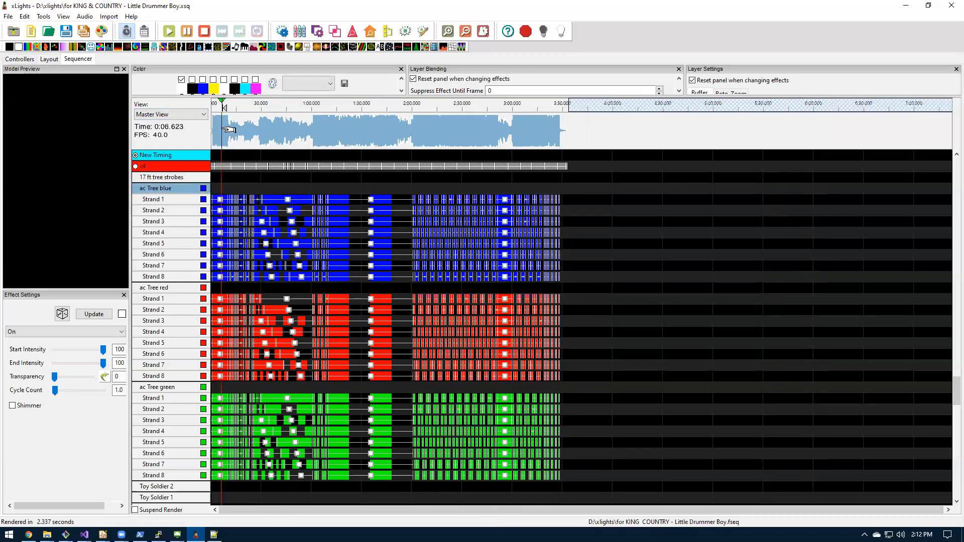
{"action": "key", "text": "space"}
{"action": "left_click", "coordinate": [237, 135]}
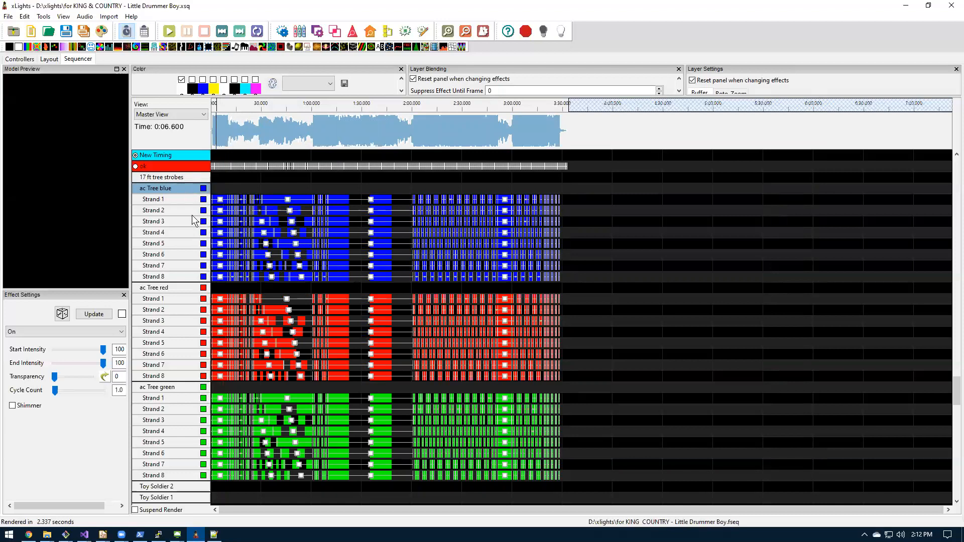
{"action": "key", "text": "space"}
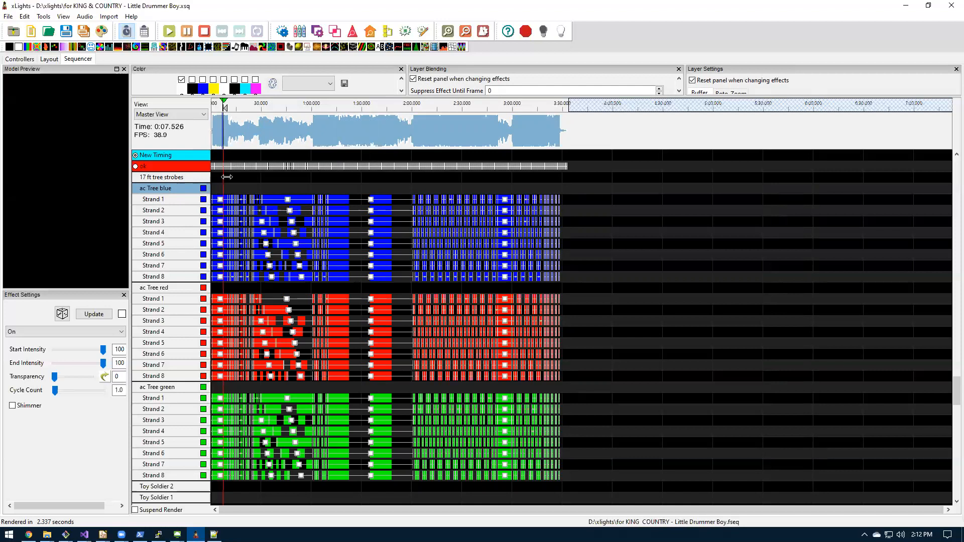
{"action": "left_click", "coordinate": [220, 300]}
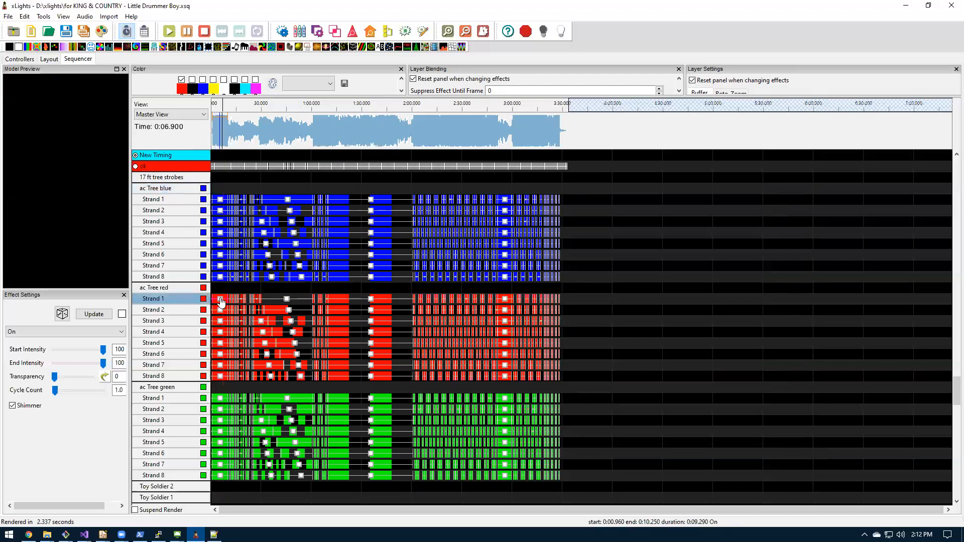
{"action": "left_click", "coordinate": [222, 201]}
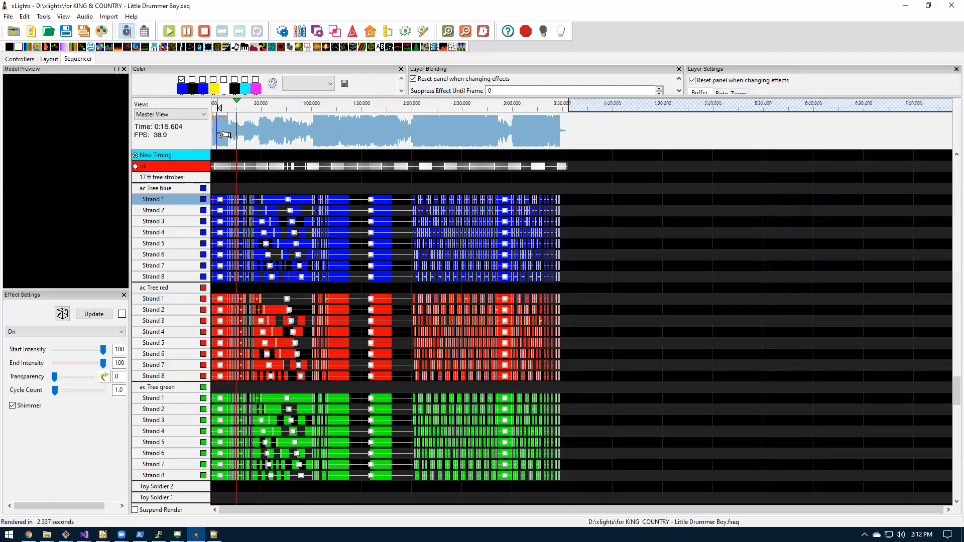
{"action": "key", "text": "space"}
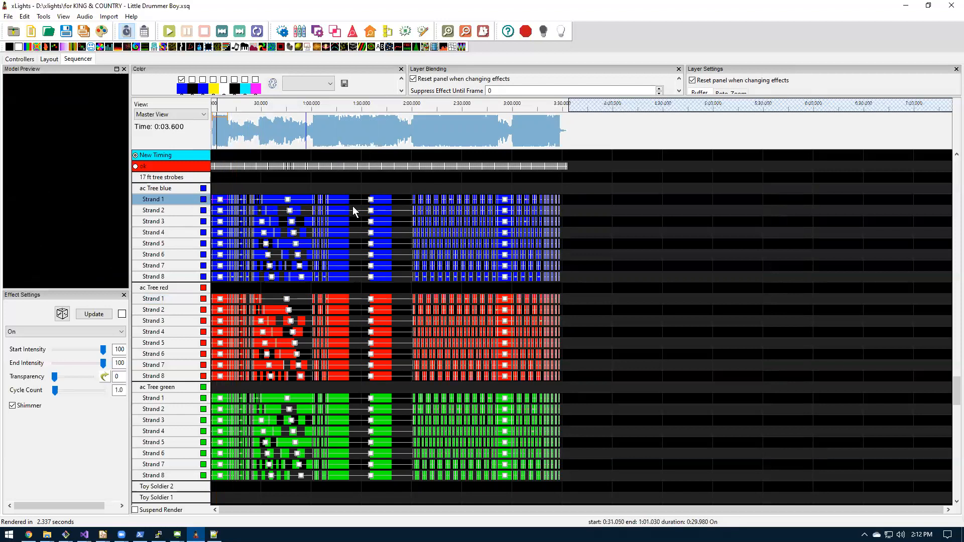
Reopen the effects import for the Little Drummer Boy_2019 - Copy.loredit file, view its channels with Stands and Channels enabled, and close the mapping
{"action": "left_click", "coordinate": [106, 18]}
{"action": "left_click", "coordinate": [126, 29]}
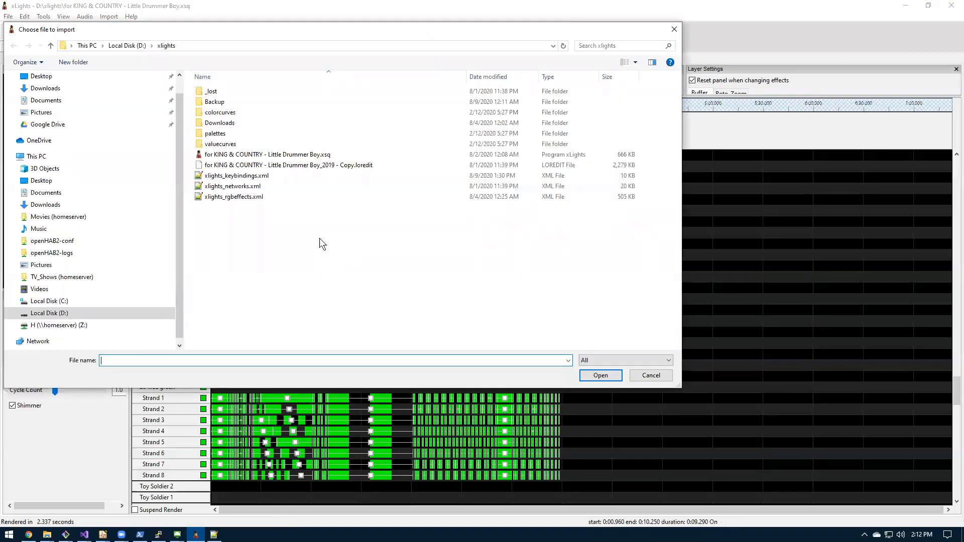
{"action": "double_click", "coordinate": [256, 165]}
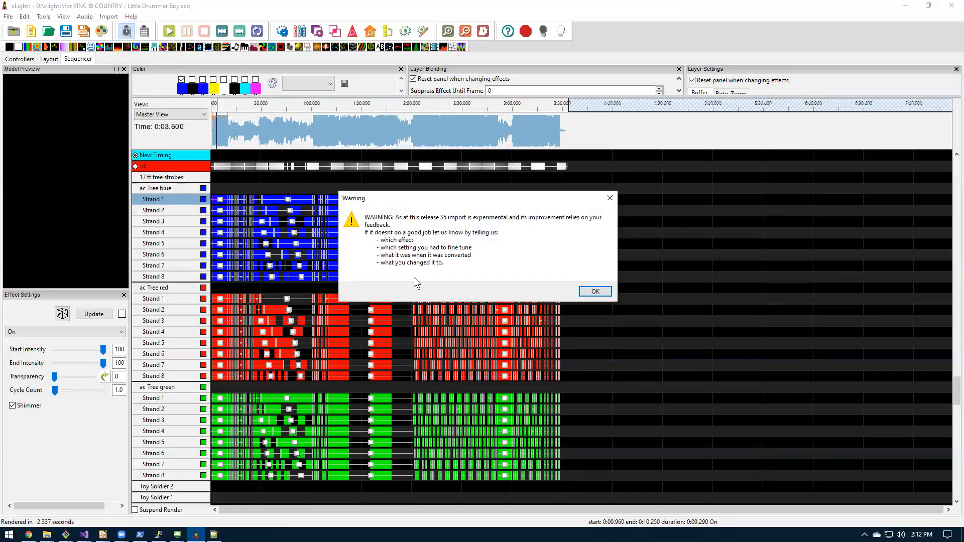
{"action": "left_click", "coordinate": [594, 291]}
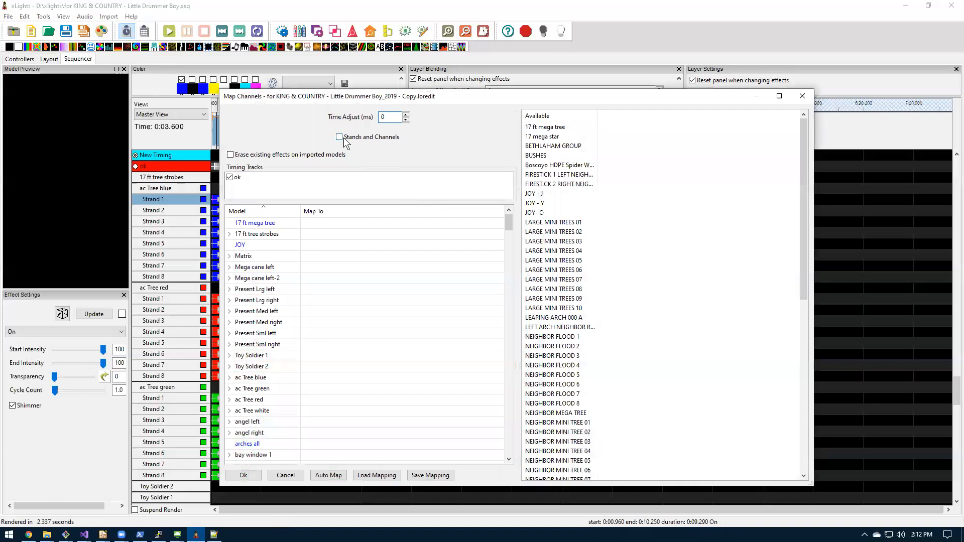
{"action": "left_click_drag", "start_coordinate": [596, 116], "coordinate": [673, 117]}
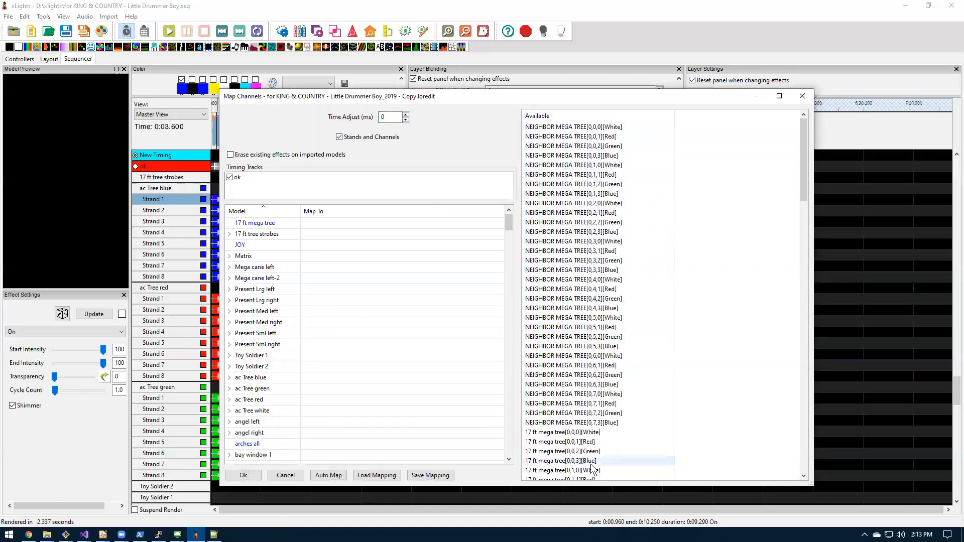
{"action": "scroll", "coordinate": [591, 464], "scroll_direction": "down", "scroll_amount": 9}
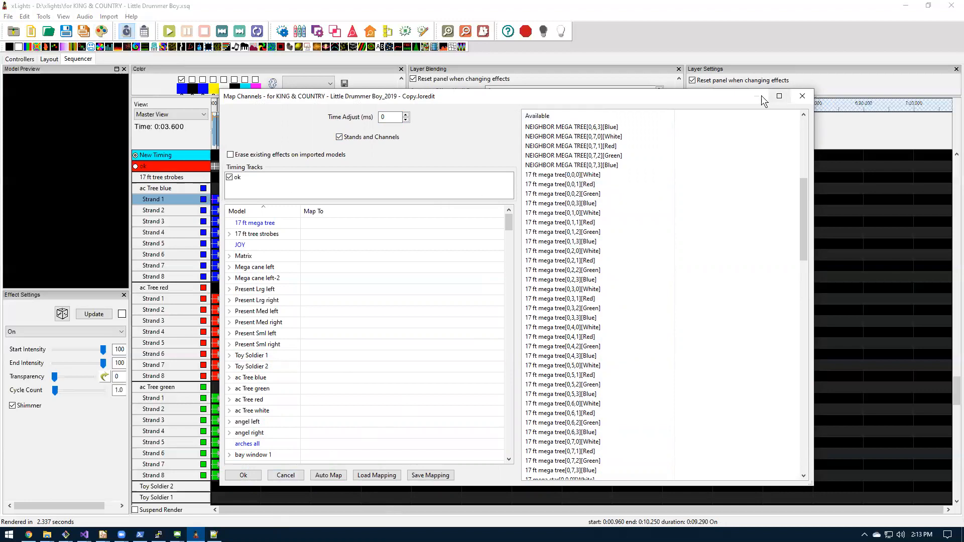
{"action": "left_click", "coordinate": [802, 96]}
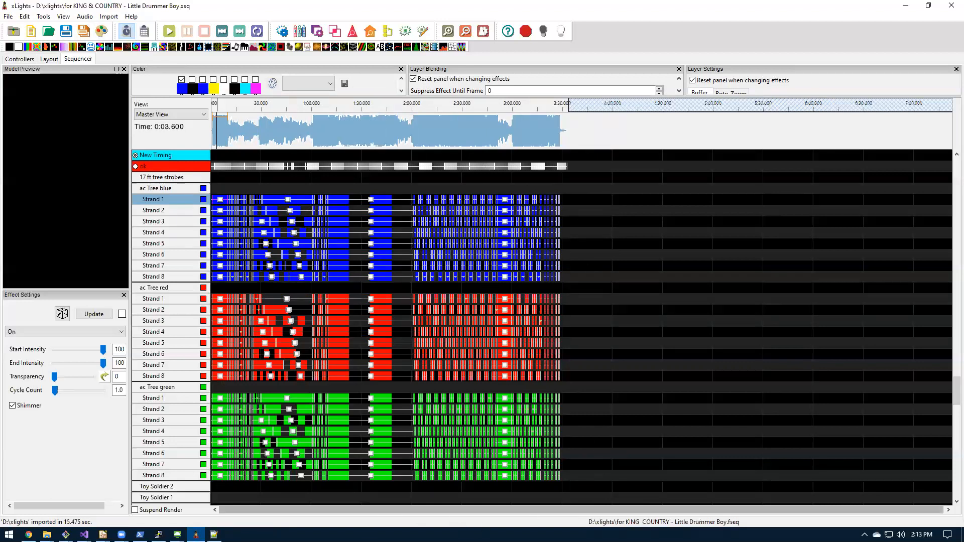
{"action": "mouse_move", "coordinate": [214, 534]}
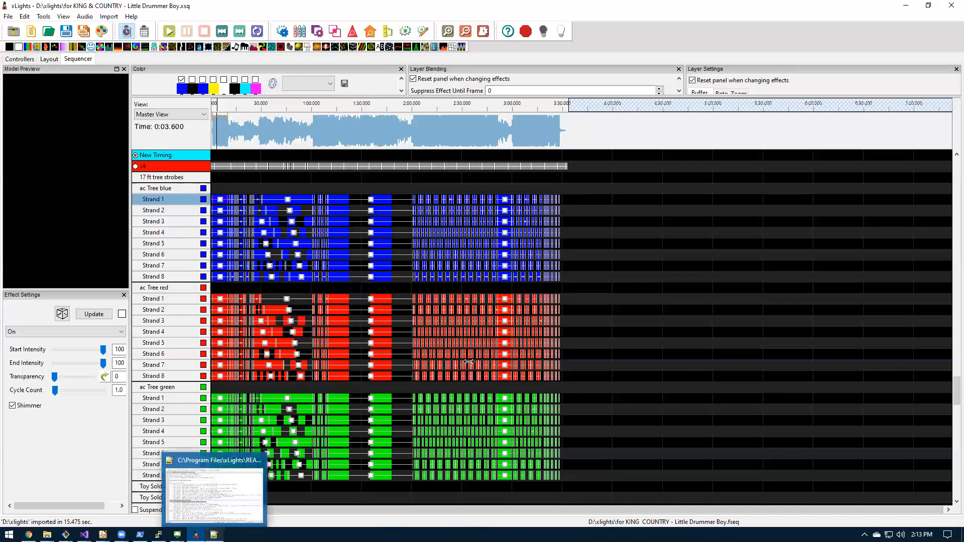